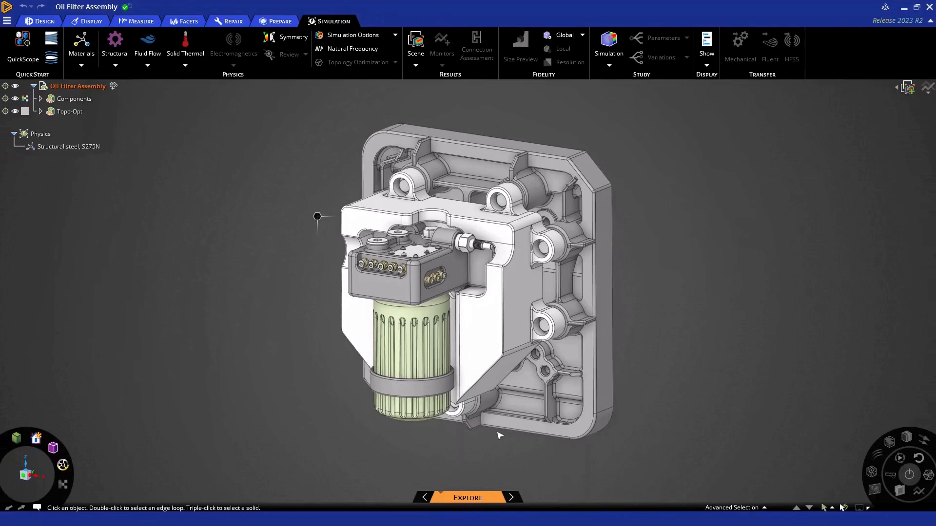
# Restrict the simulation to the selected housing body and hide all other components of the assembly
pyautogui.click(481, 337)
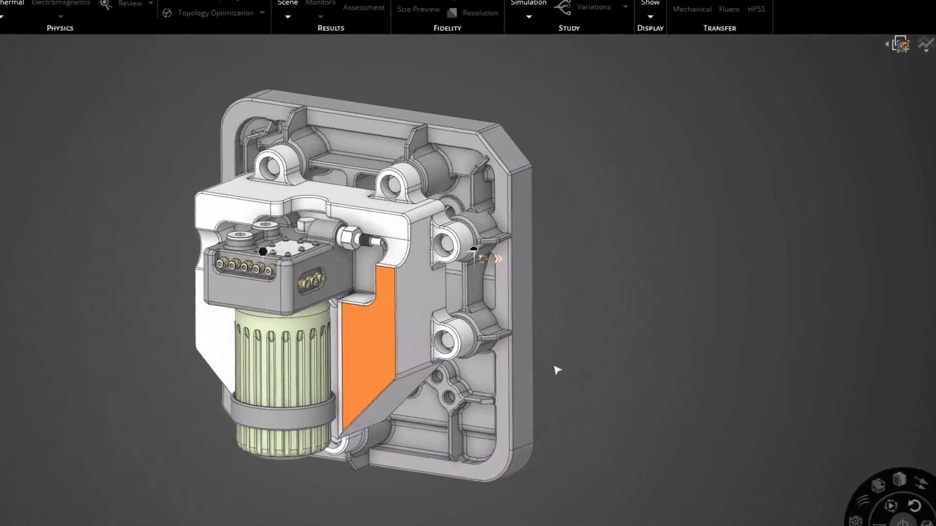
pyautogui.rightClick(557, 371)
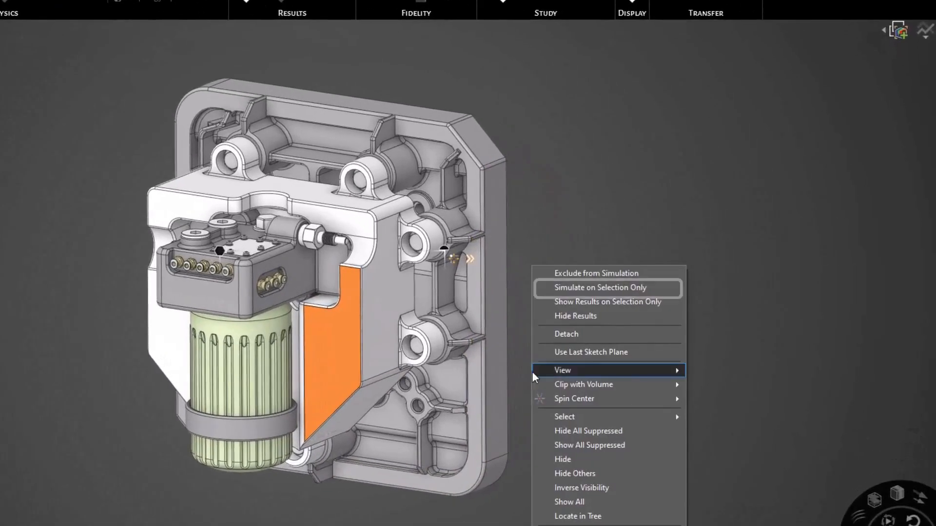
pyautogui.click(601, 291)
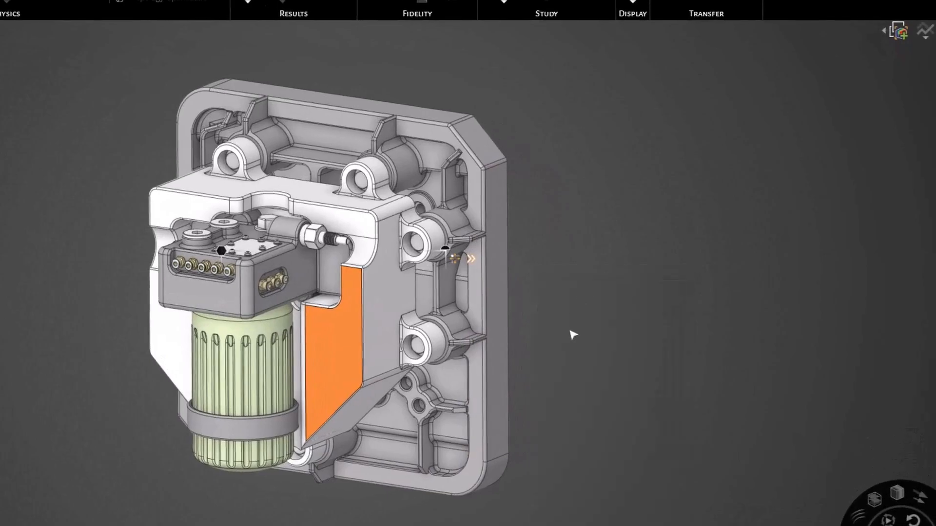
pyautogui.rightClick(570, 332)
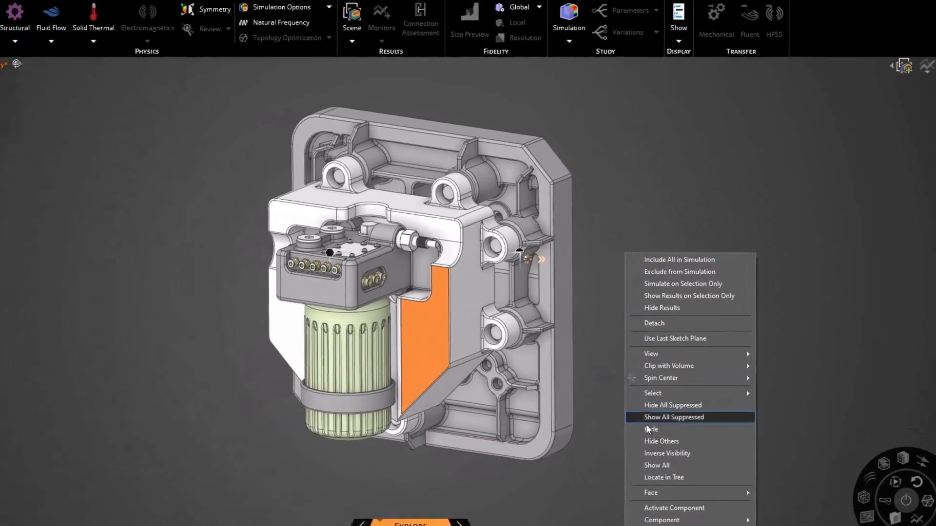
pyautogui.click(600, 473)
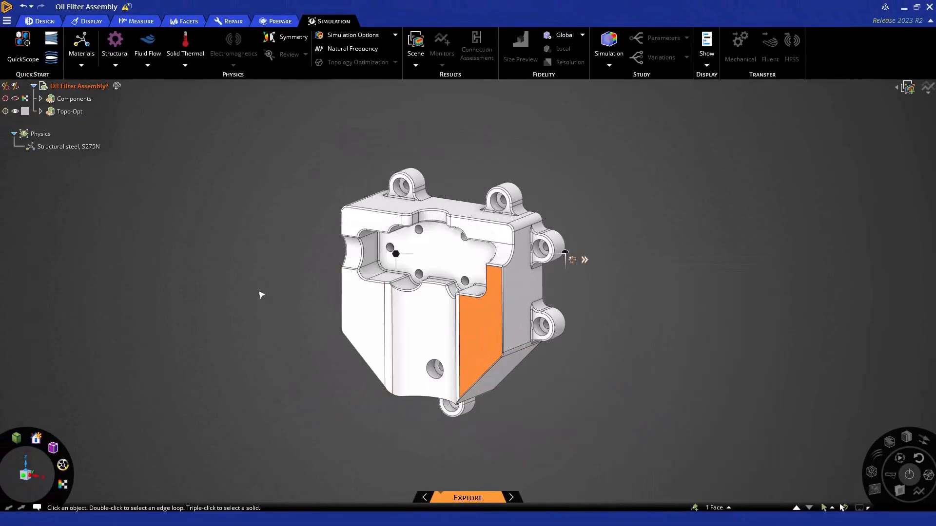
pyautogui.click(261, 294)
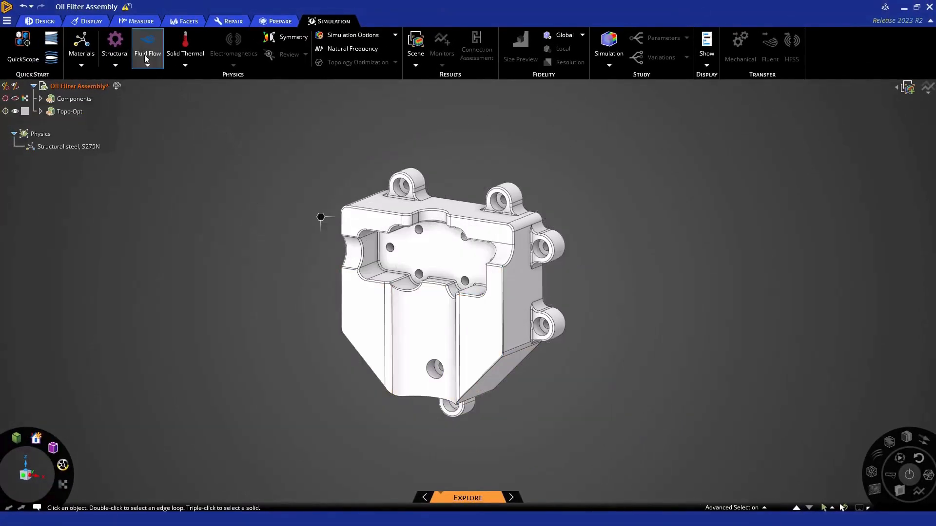
# Apply a fixed structural support to the inner faces of the seven mounting-lug holes around the housing
pyautogui.click(115, 46)
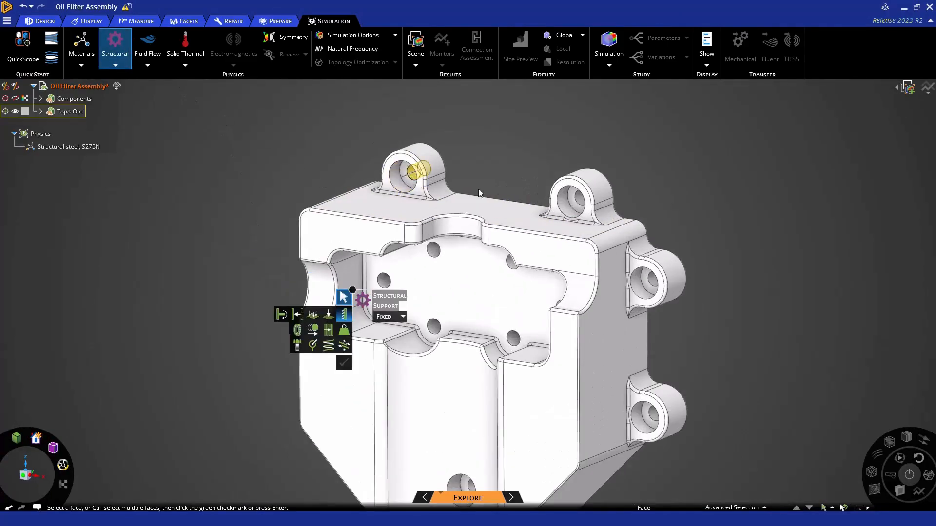
pyautogui.click(412, 177)
pyautogui.keyDown('ctrl'); pyautogui.click(583, 196); pyautogui.keyUp('ctrl')
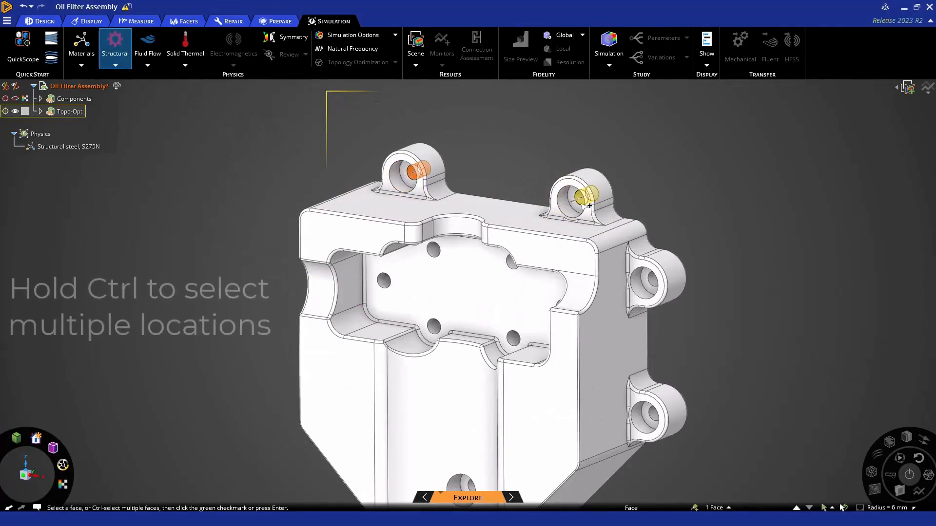
pyautogui.keyDown('ctrl'); pyautogui.click(653, 281); pyautogui.keyUp('ctrl')
pyautogui.keyDown('ctrl'); pyautogui.click(656, 423); pyautogui.keyUp('ctrl')
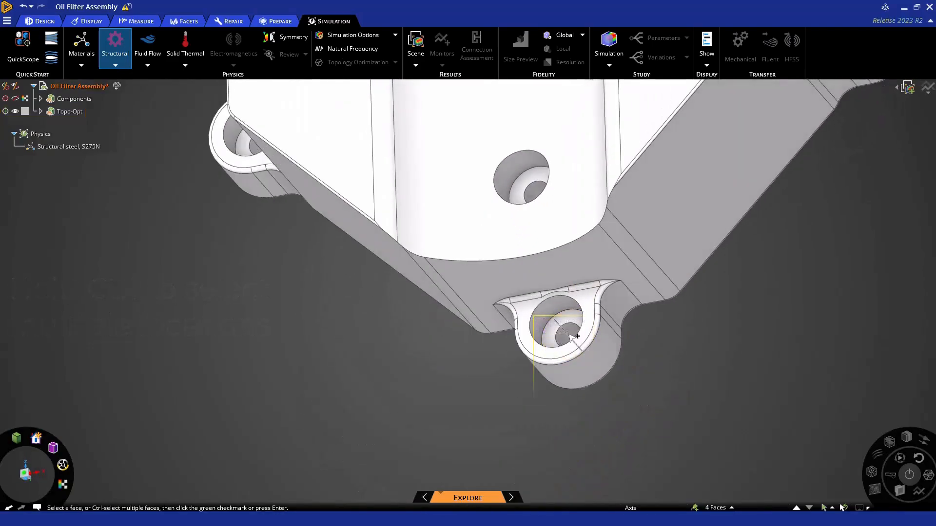
pyautogui.keyDown('ctrl'); pyautogui.click(571, 333); pyautogui.keyUp('ctrl')
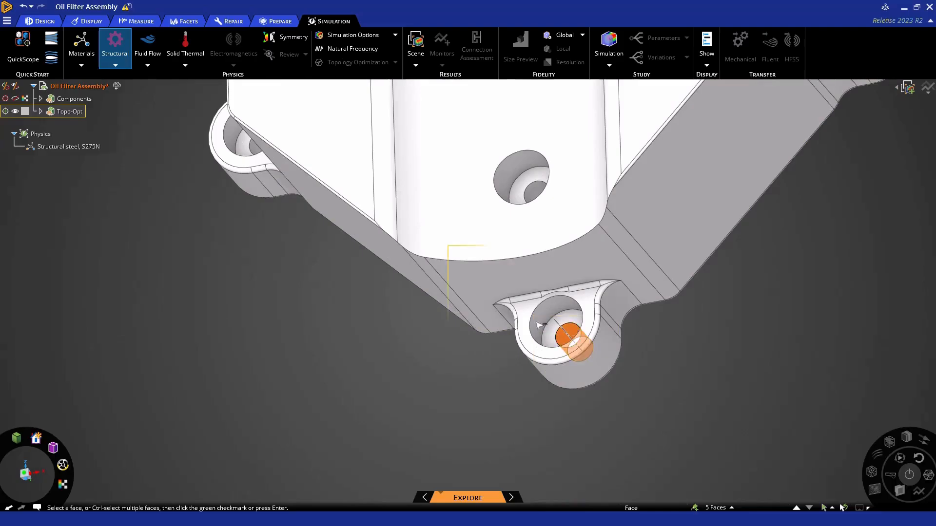
pyautogui.keyDown('ctrl'); pyautogui.click(296, 229); pyautogui.keyUp('ctrl')
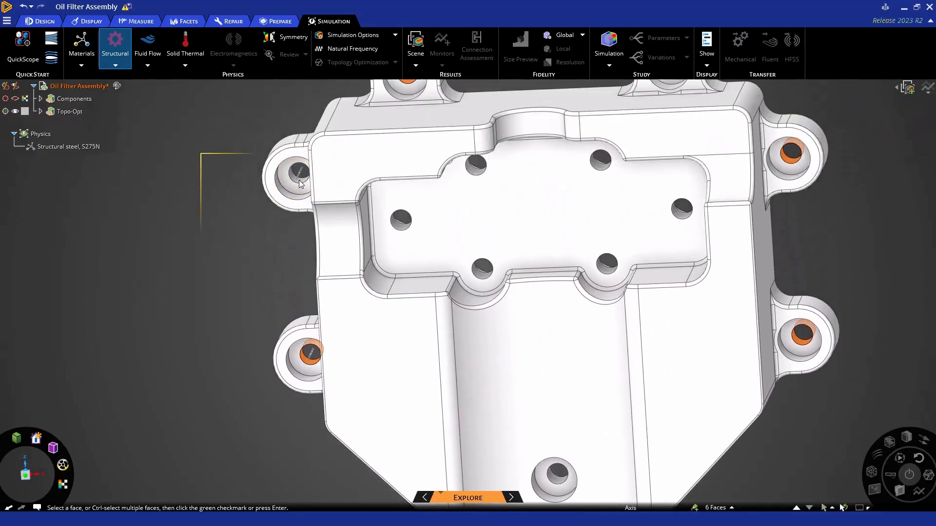
pyautogui.keyDown('ctrl'); pyautogui.click(300, 186); pyautogui.keyUp('ctrl')
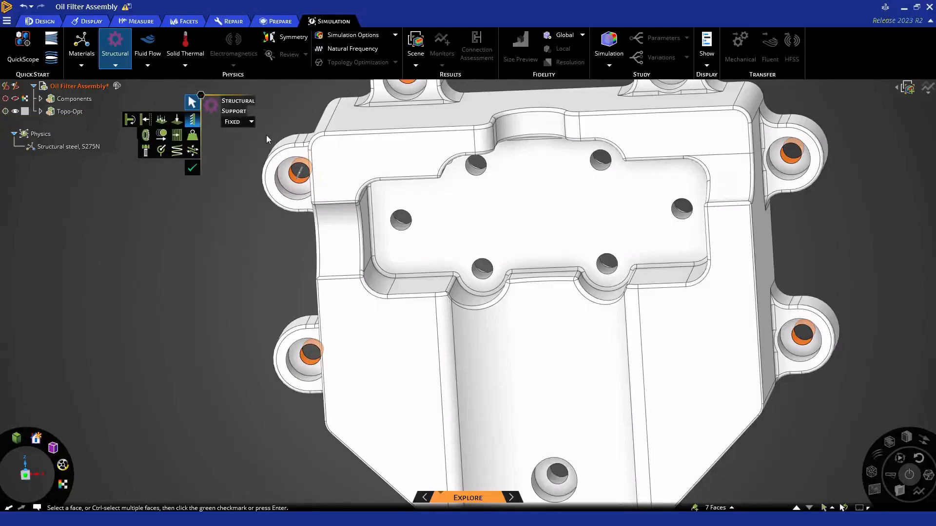
pyautogui.press('Return')
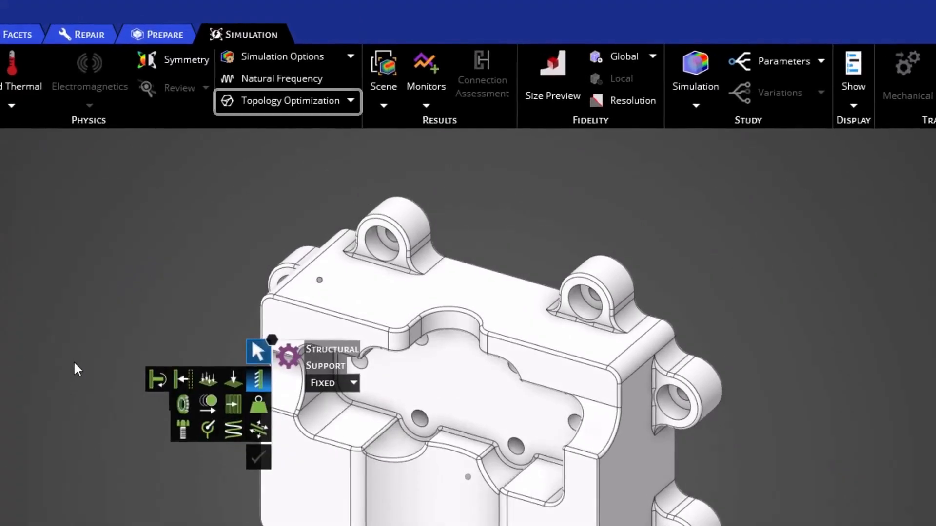
pyautogui.press('Escape')
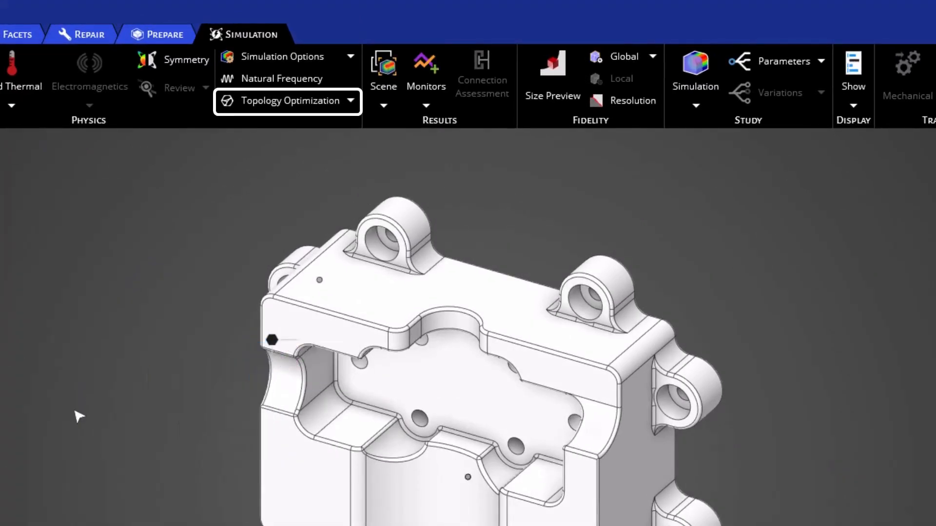
# Add a Topology Optimization study to the housing, keeping Maximize stiffness and 60 % volume reduction
pyautogui.click(256, 106)
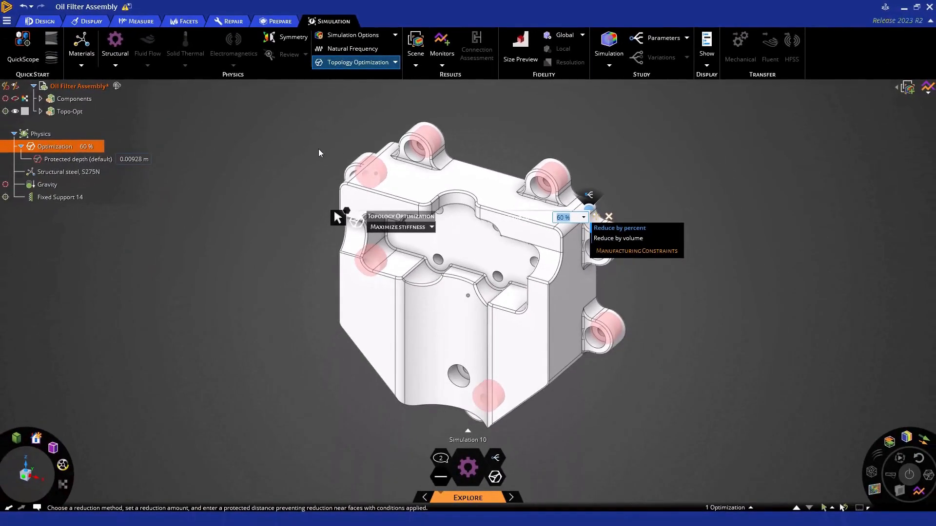
pyautogui.scroll(-1, 319, 155)
pyautogui.moveTo(322, 159)
pyautogui.keyDown('shift'); pyautogui.mouseDown(button='middle')
pyautogui.moveTo(317, 175)
pyautogui.moveTo(318, 131)
pyautogui.moveTo(326, 146)
pyautogui.mouseUp(button='middle'); pyautogui.keyUp('shift')
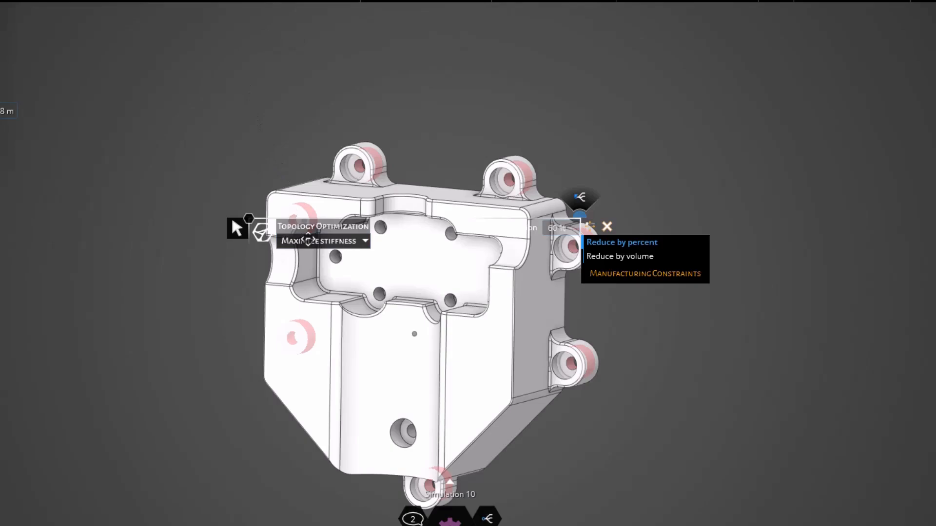
pyautogui.moveTo(309, 240); pyautogui.dragTo(295, 120)
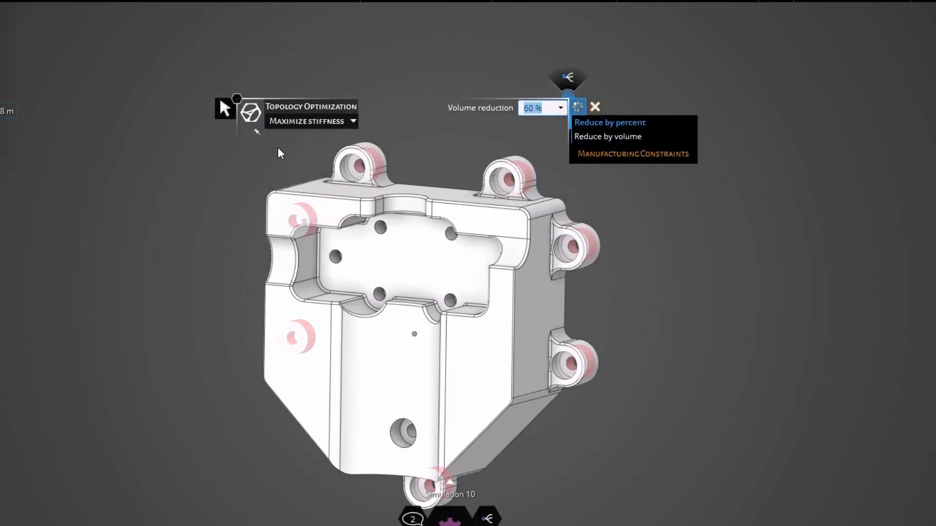
# Examine the optimization objective list, volume reduction setting, parameterization and manufacturing constraint options
pyautogui.click(355, 121)
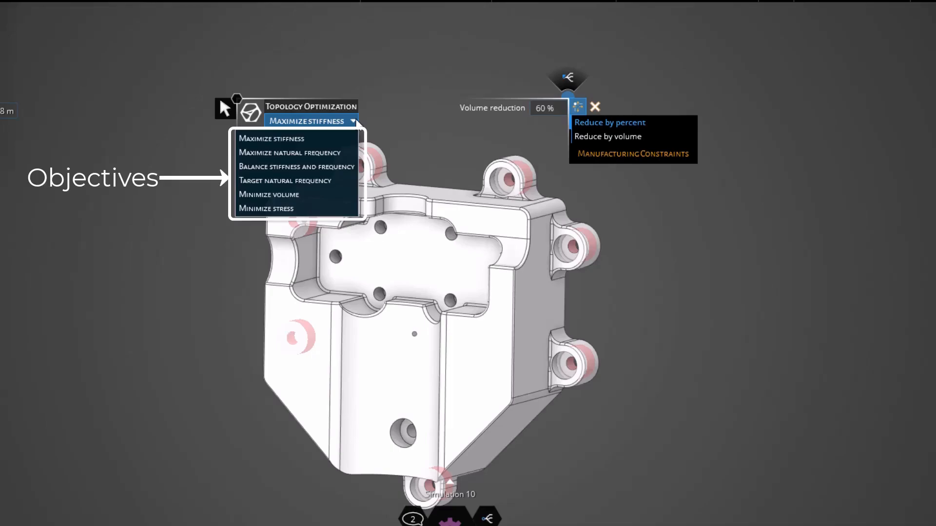
pyautogui.click(408, 112)
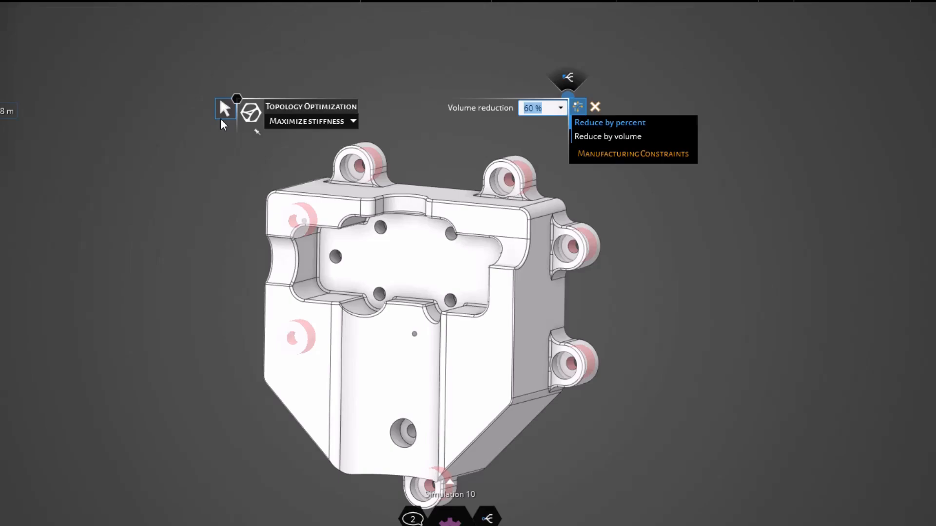
pyautogui.press('BackSpace')
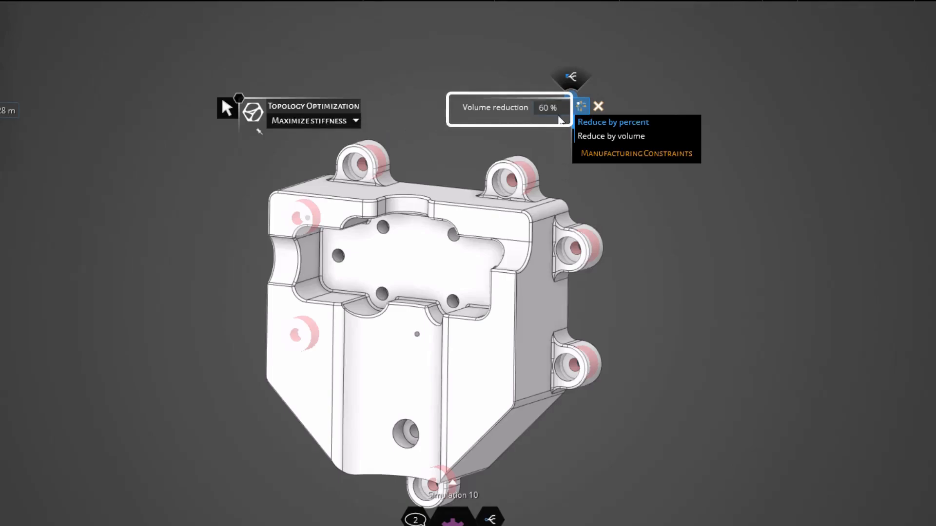
pyautogui.click(560, 109)
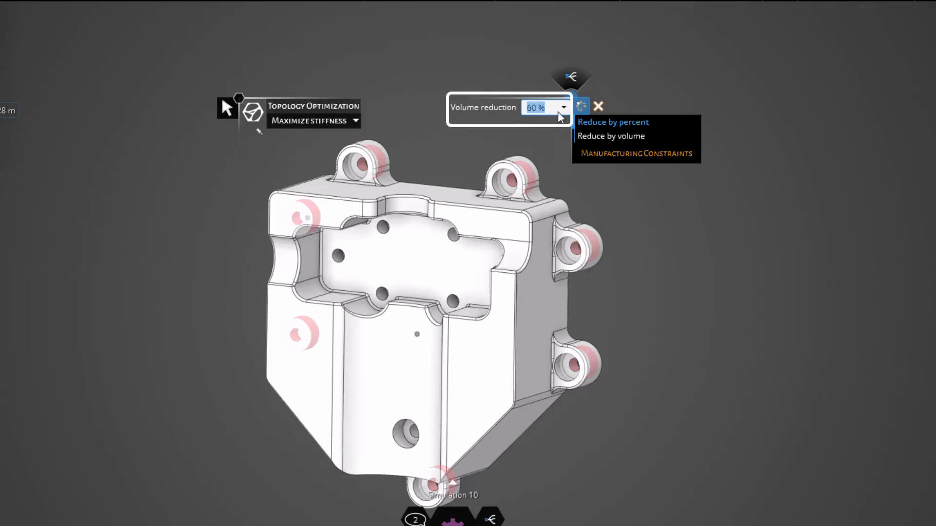
pyautogui.click(849, 201)
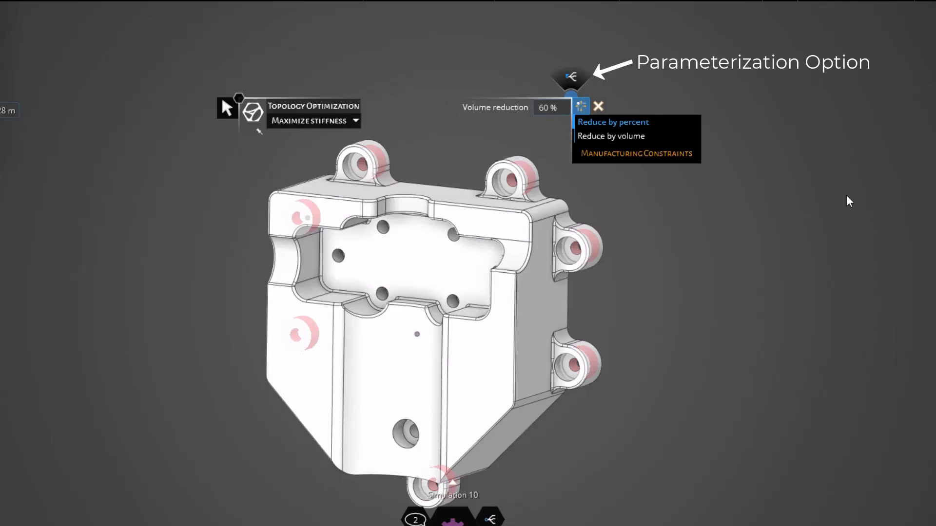
pyautogui.click(583, 81)
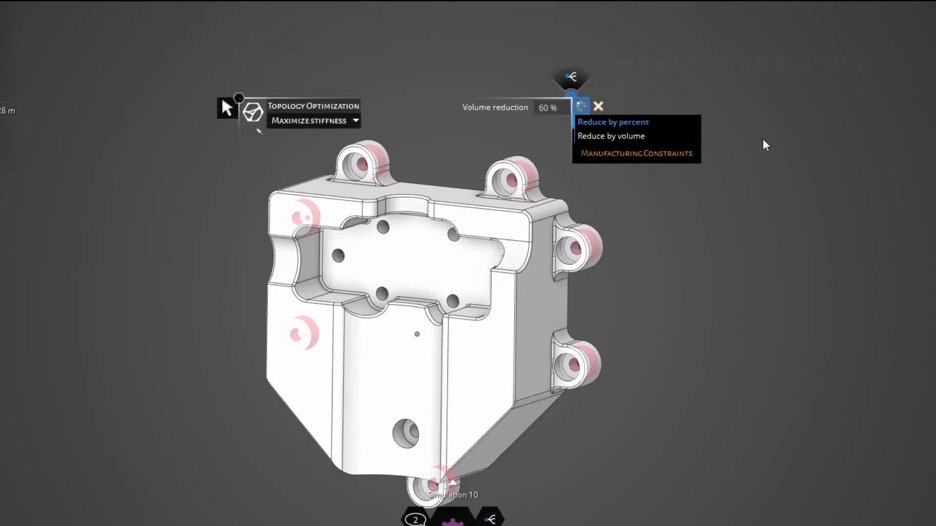
pyautogui.click(689, 154)
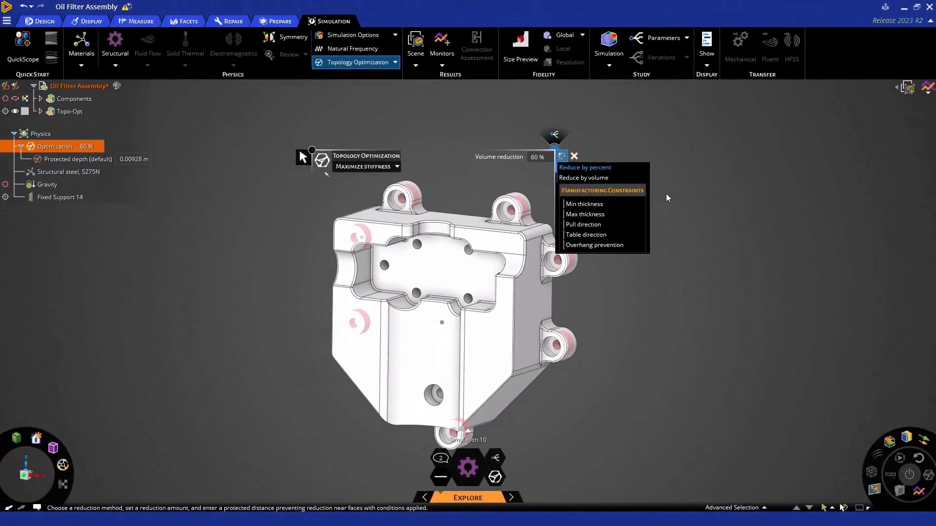
pyautogui.click(666, 197)
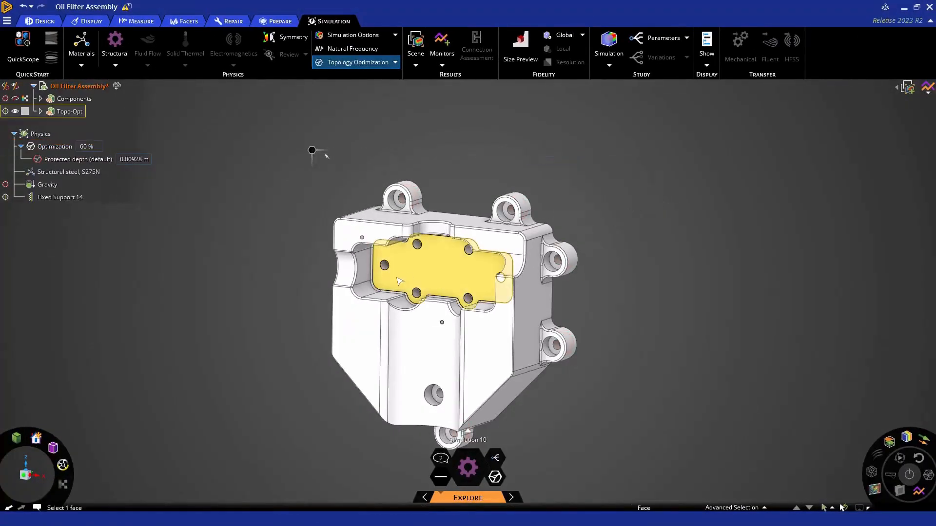
# Select the six bolt-hole faces in the central recess plus the lower boss hole and start a distributed structural Force on them
pyautogui.scroll(3, 385, 271)
pyautogui.click(380, 259)
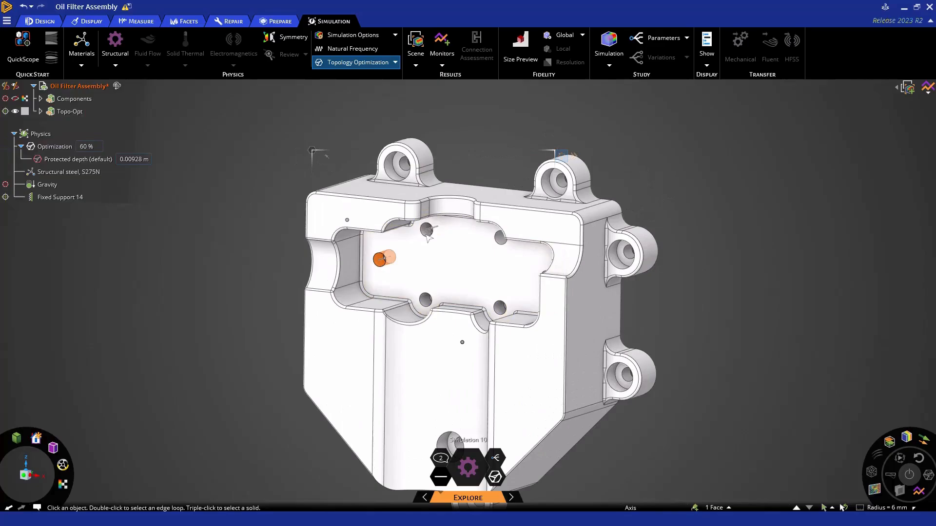
pyautogui.click(426, 231)
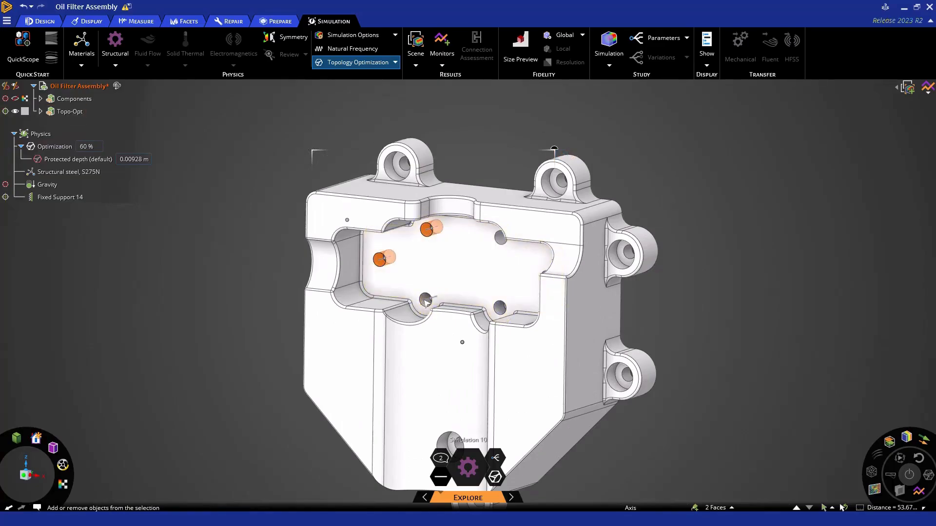
pyautogui.click(427, 300)
pyautogui.click(502, 237)
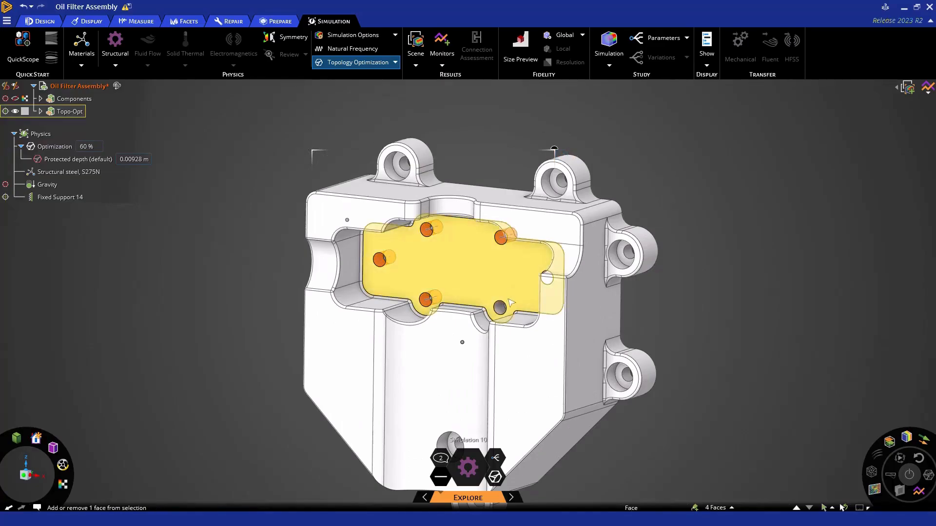
pyautogui.keyDown('ctrl'); pyautogui.click(502, 311); pyautogui.keyUp('ctrl')
pyautogui.moveTo(505, 312); pyautogui.dragTo(553, 294, button='middle')
pyautogui.scroll(4, 553, 293)
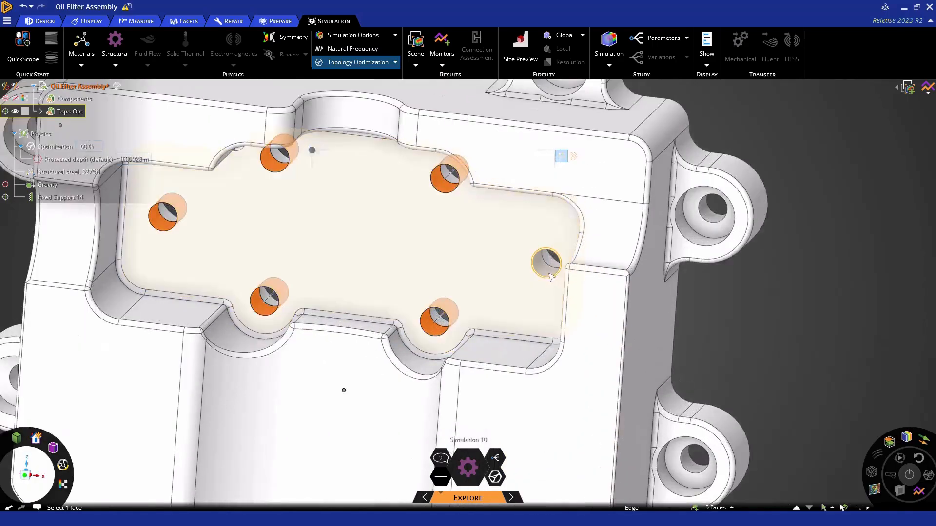
pyautogui.keyDown('ctrl'); pyautogui.click(547, 266); pyautogui.keyUp('ctrl')
pyautogui.scroll(-3, 545, 336)
pyautogui.keyDown('ctrl'); pyautogui.click(435, 381); pyautogui.keyUp('ctrl')
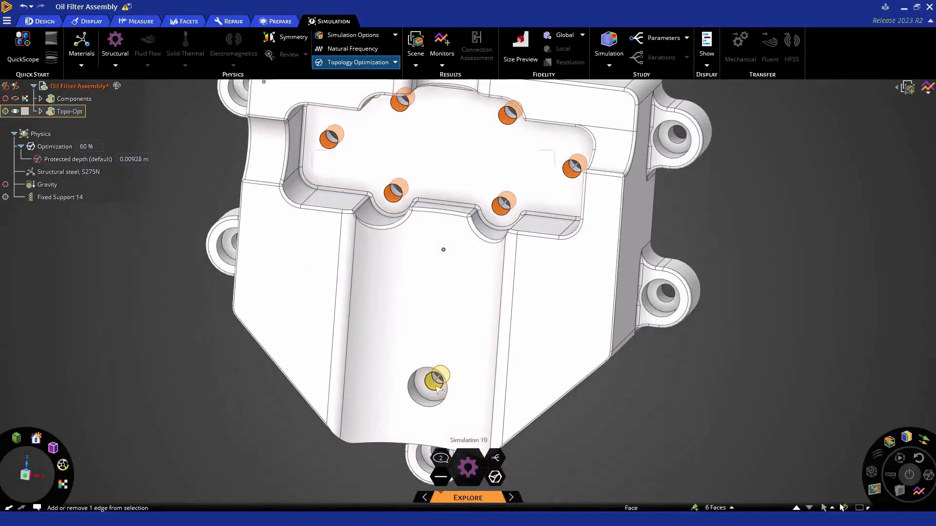
pyautogui.press('h')
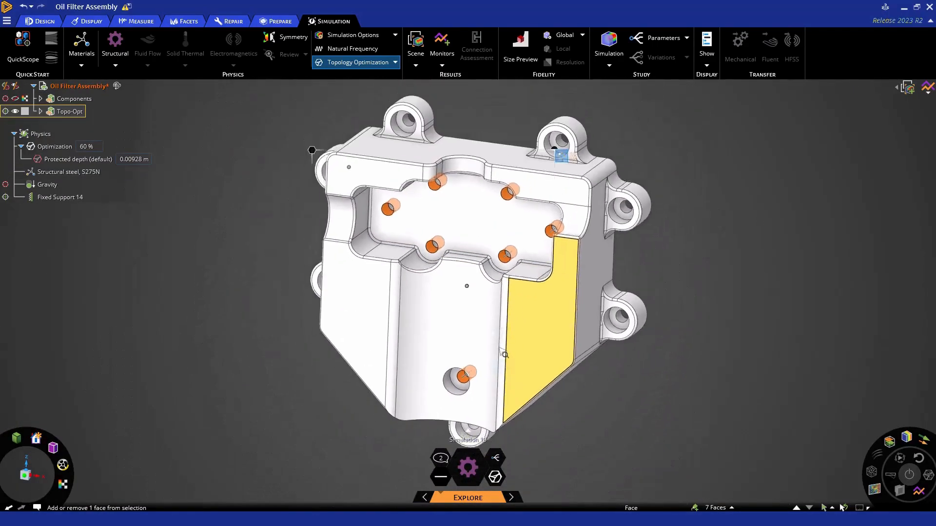
pyautogui.click(115, 66)
pyautogui.click(100, 85)
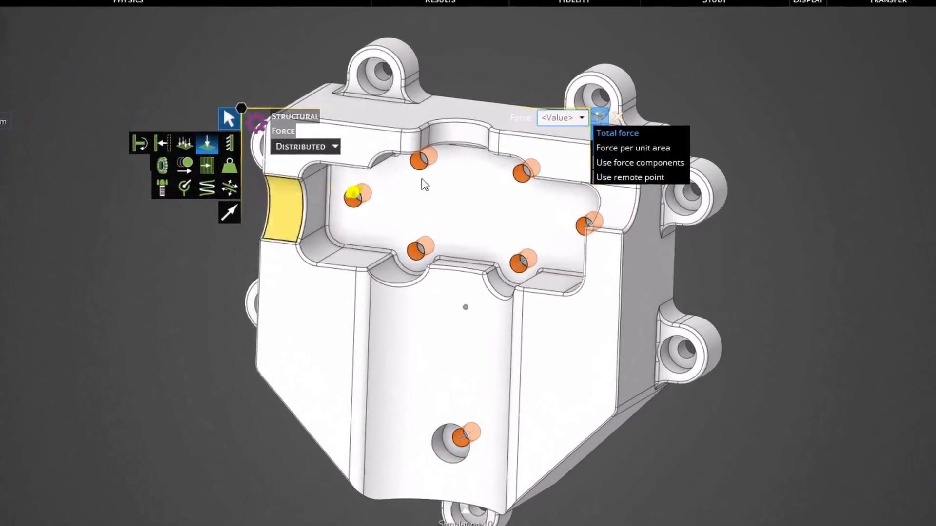
# Switch the force to use a remote point and set its X, Y and Z to 0 m
pyautogui.click(629, 177)
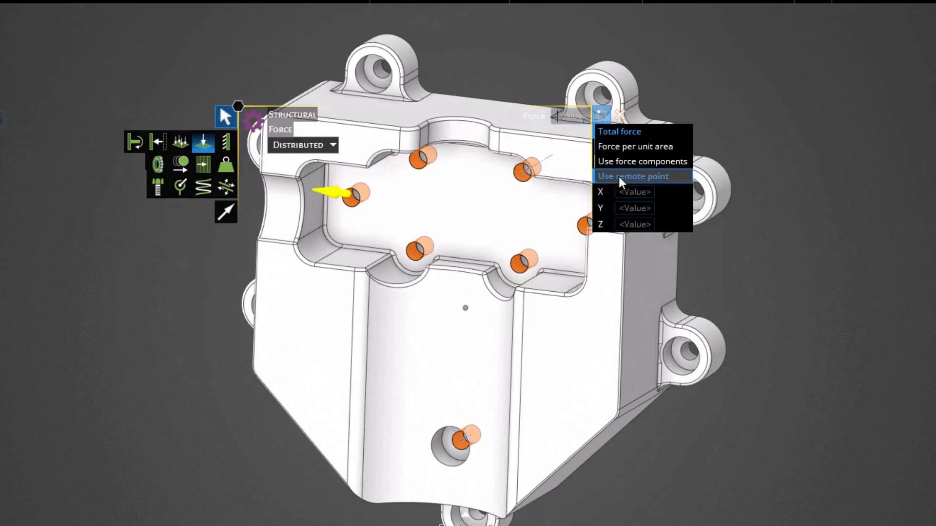
pyautogui.write('0')
pyautogui.click(632, 208)
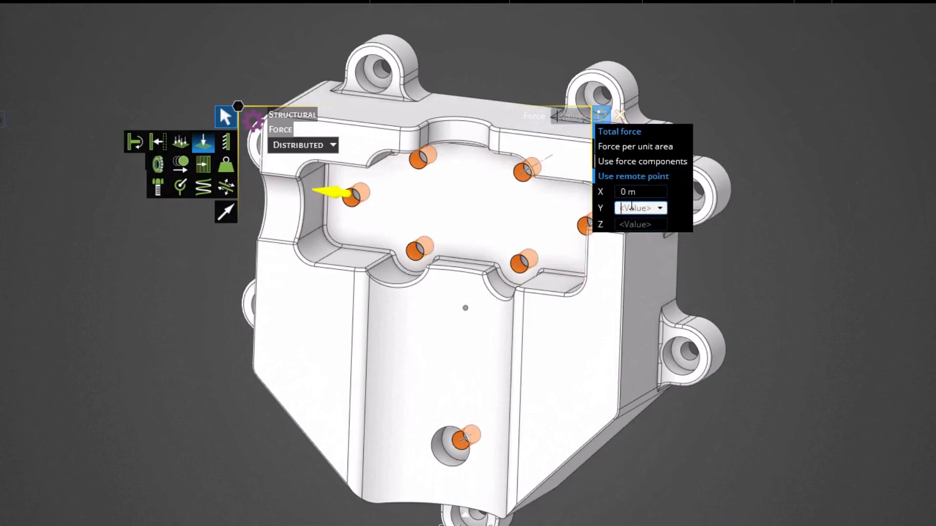
pyautogui.write('0')
pyautogui.click(634, 223)
pyautogui.write('0')
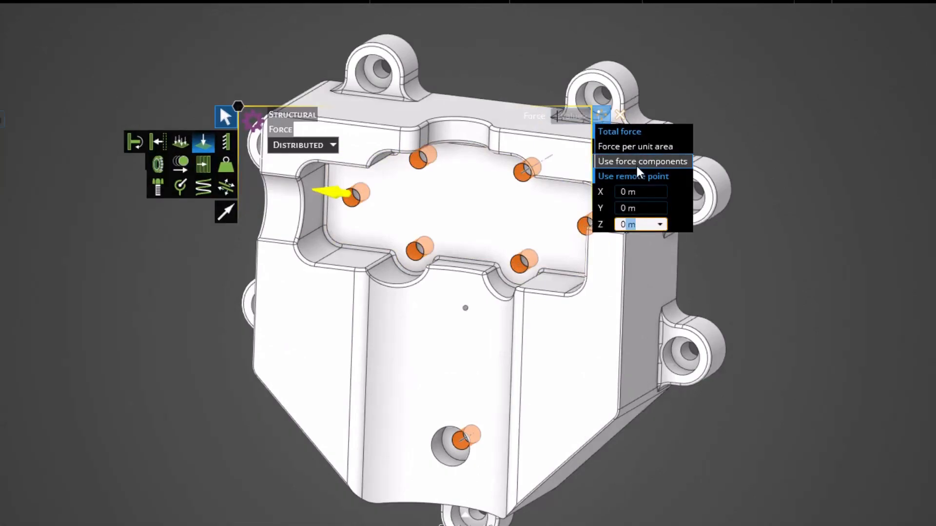
# Switch the remote force to force components, set X to 0 N, Y to 600 N and Z to -800 N, and finish the force
pyautogui.click(638, 165)
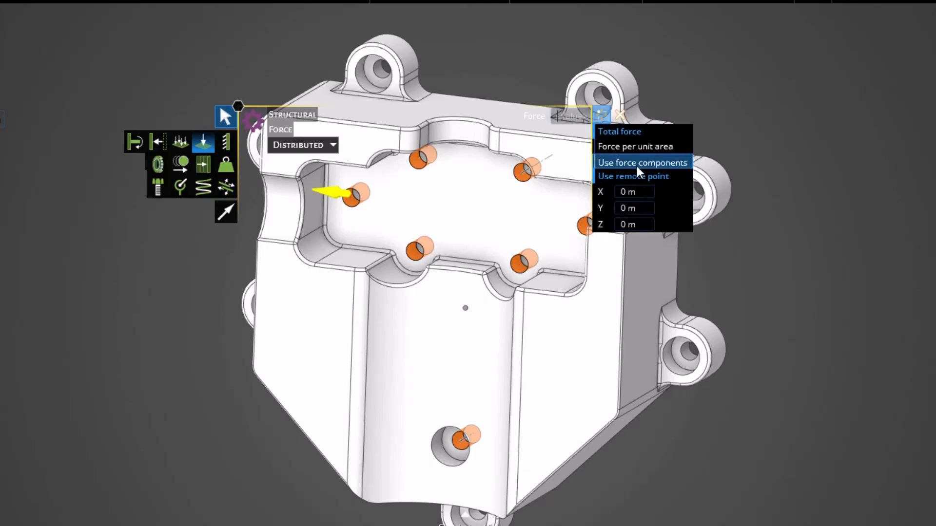
pyautogui.click(635, 176)
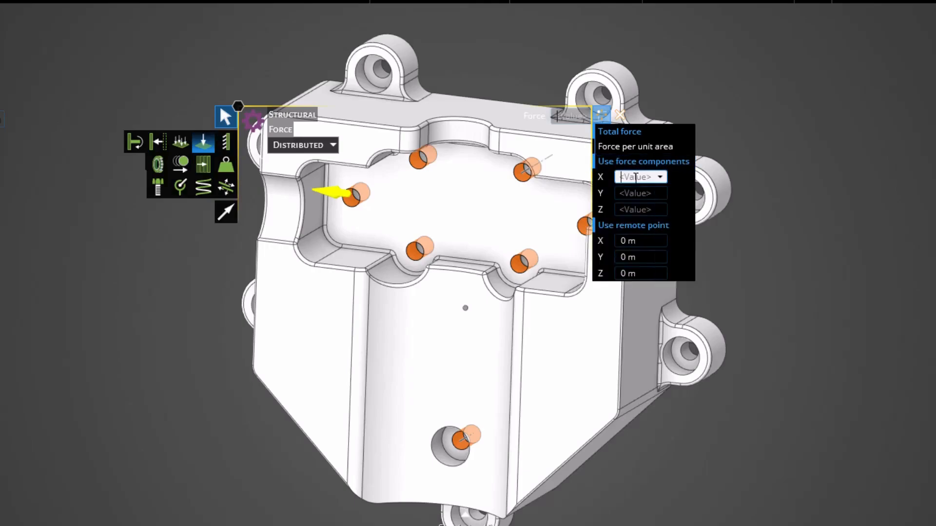
pyautogui.write('0 N')
pyautogui.click(638, 193)
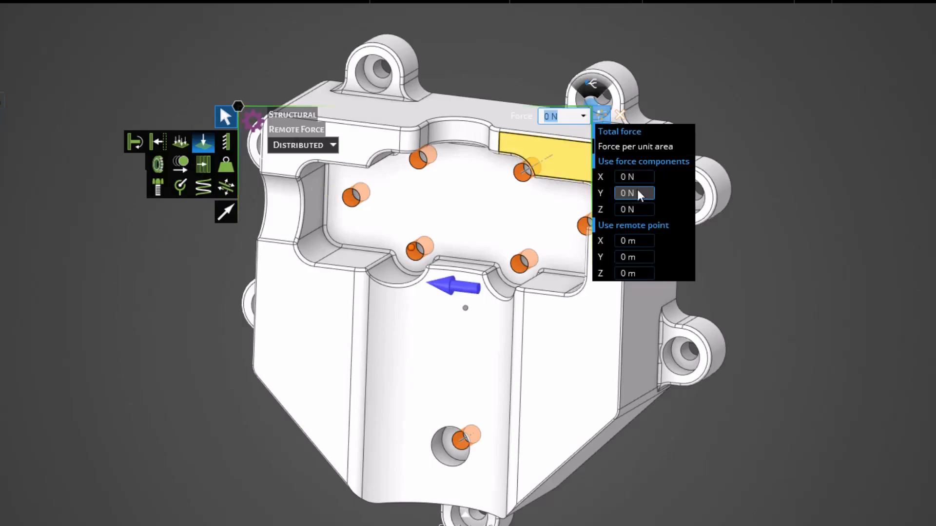
pyautogui.write('600')
pyautogui.click(637, 208)
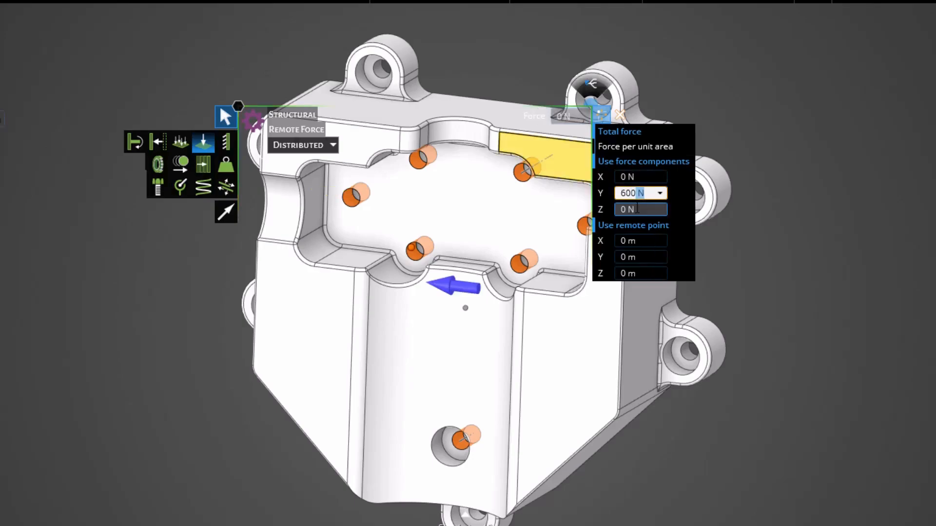
pyautogui.write('-80')
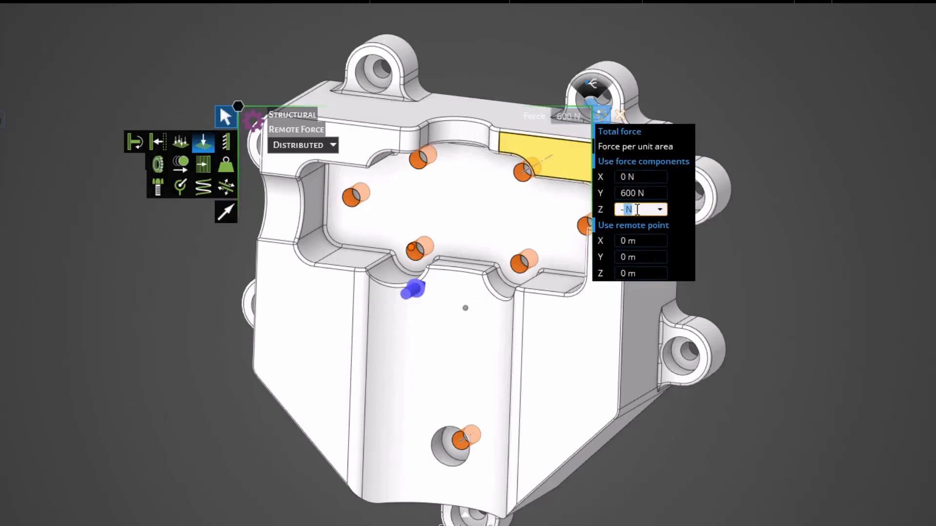
pyautogui.write('0')
pyautogui.press('Return')
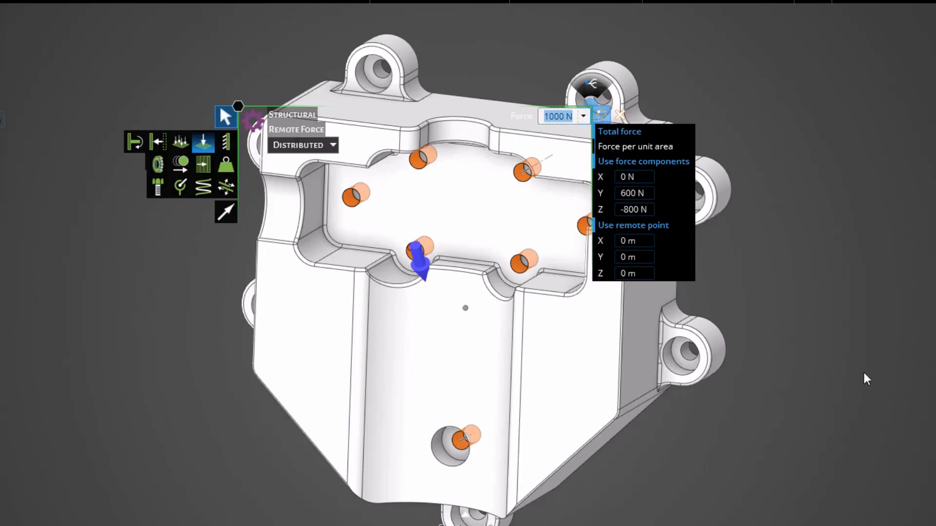
pyautogui.click(644, 194)
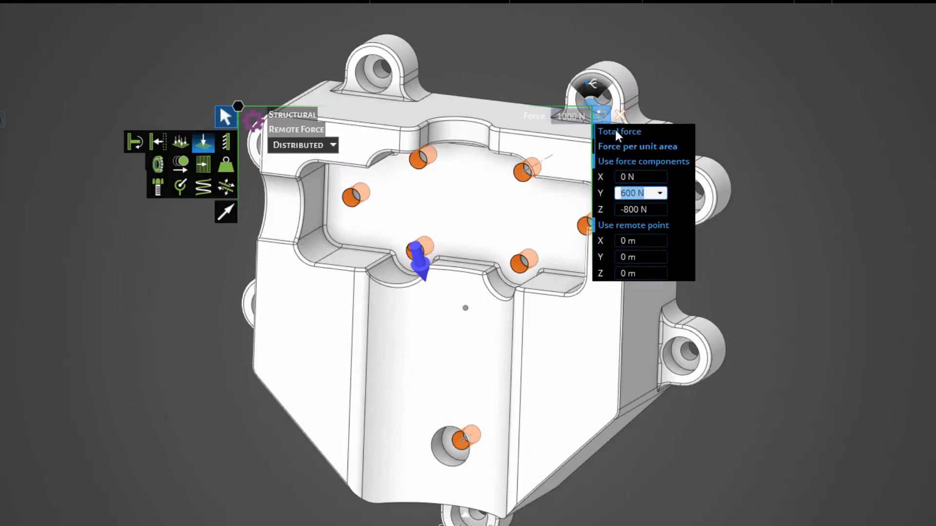
pyautogui.click(591, 90)
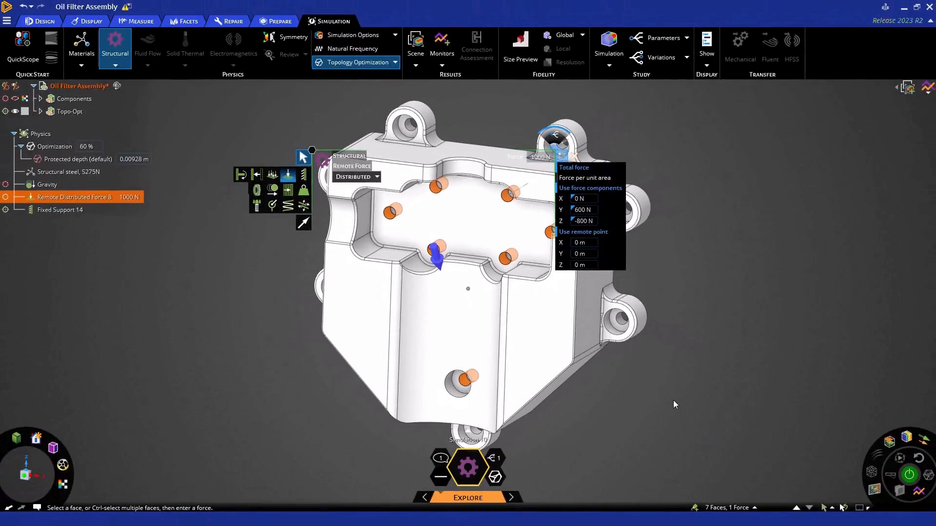
pyautogui.press('Escape')
pyautogui.press('h')
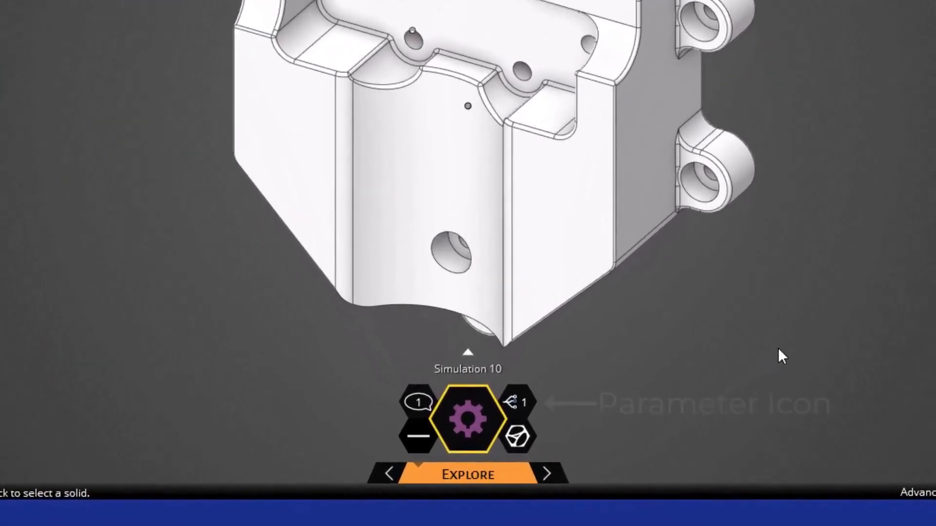
# Open the simulation's parameters panel and add three load test cases
pyautogui.click(521, 402)
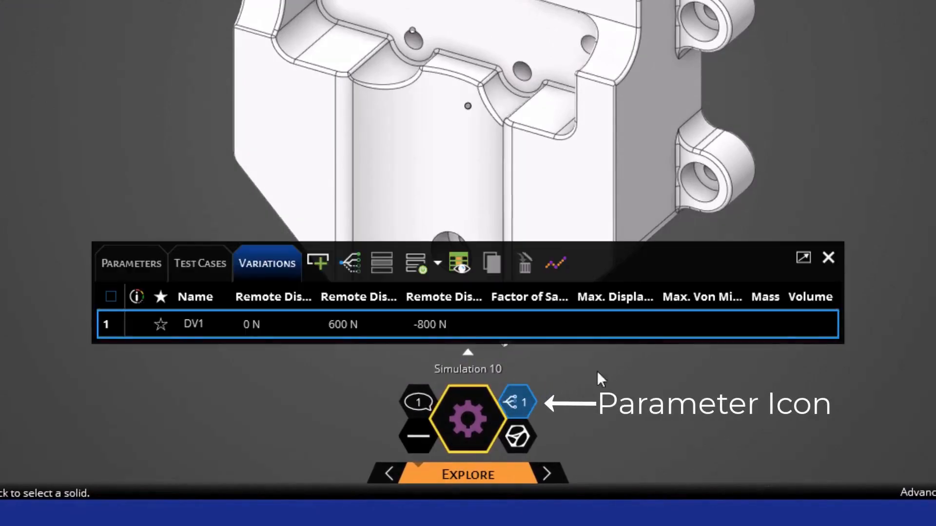
pyautogui.click(223, 264)
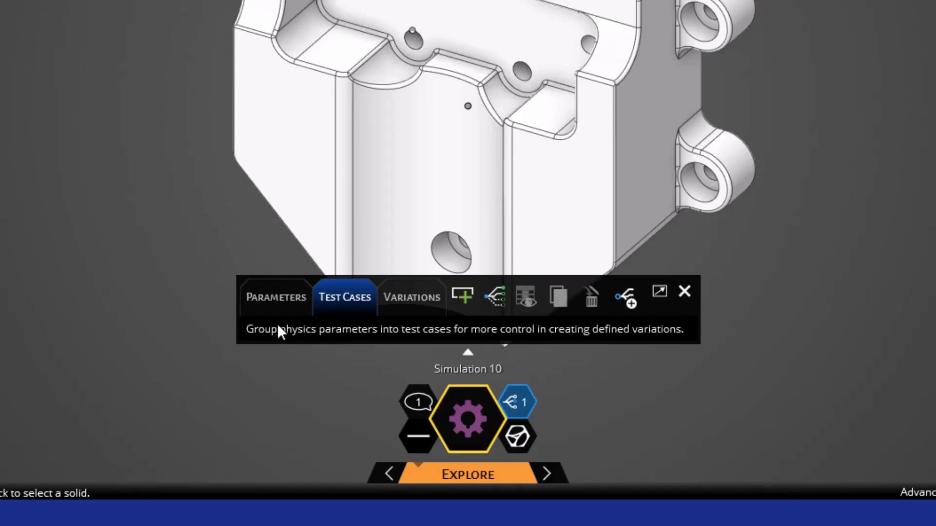
pyautogui.click(463, 295)
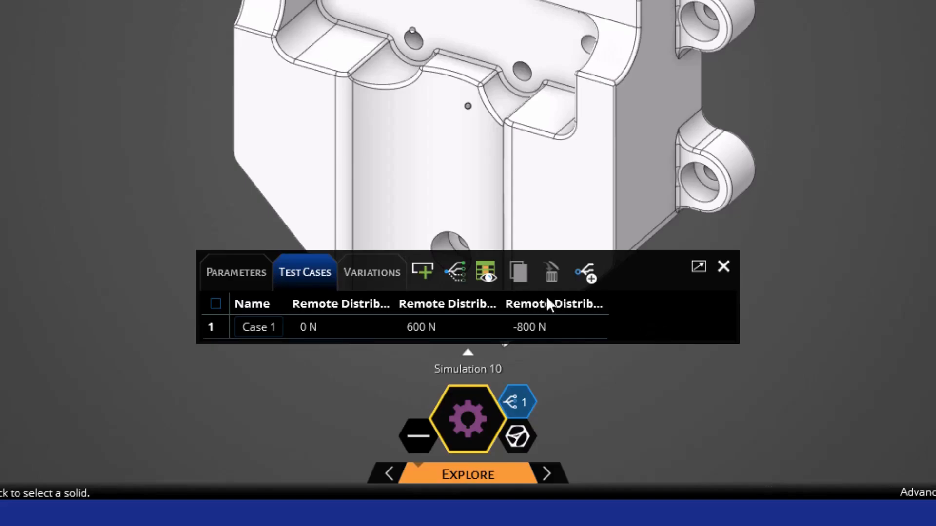
pyautogui.click(419, 269)
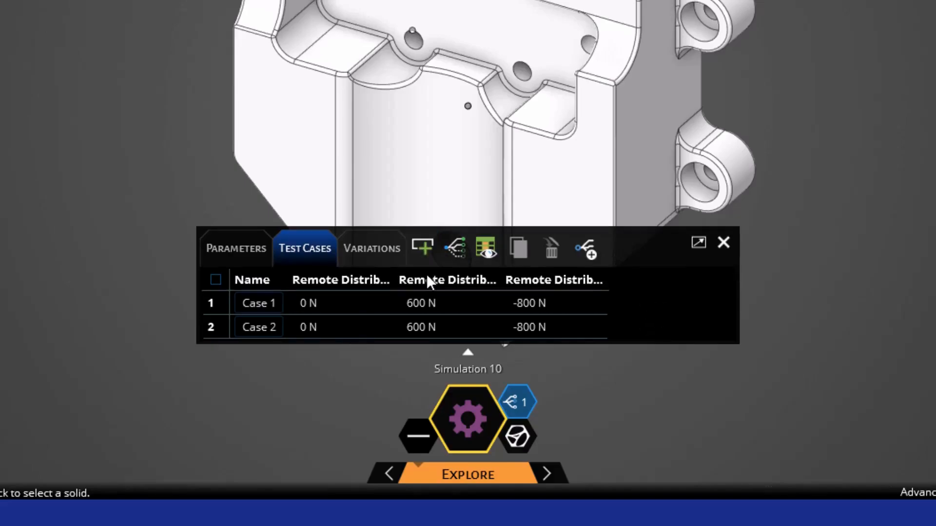
pyautogui.click(419, 247)
# Set Case 2's remote force components to -1000 N, 0 N and 0 N
pyautogui.click(343, 304)
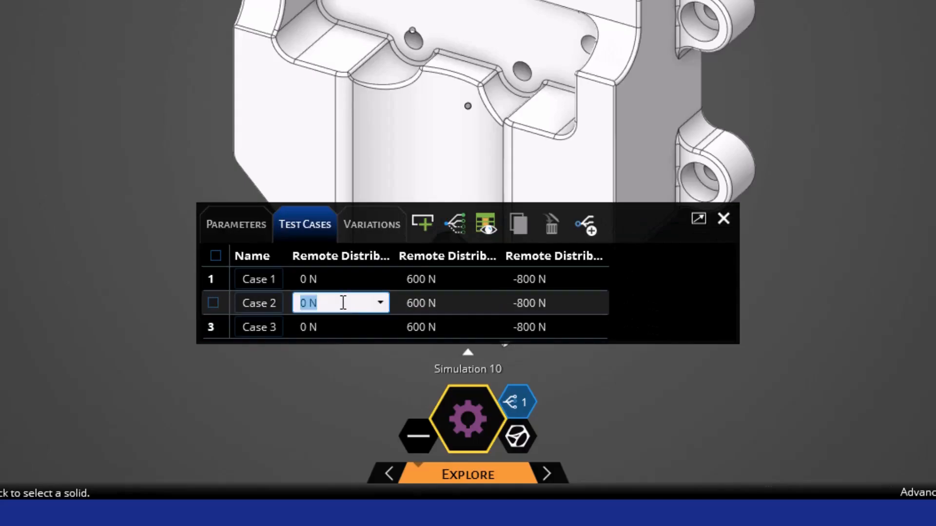
pyautogui.write('-1000')
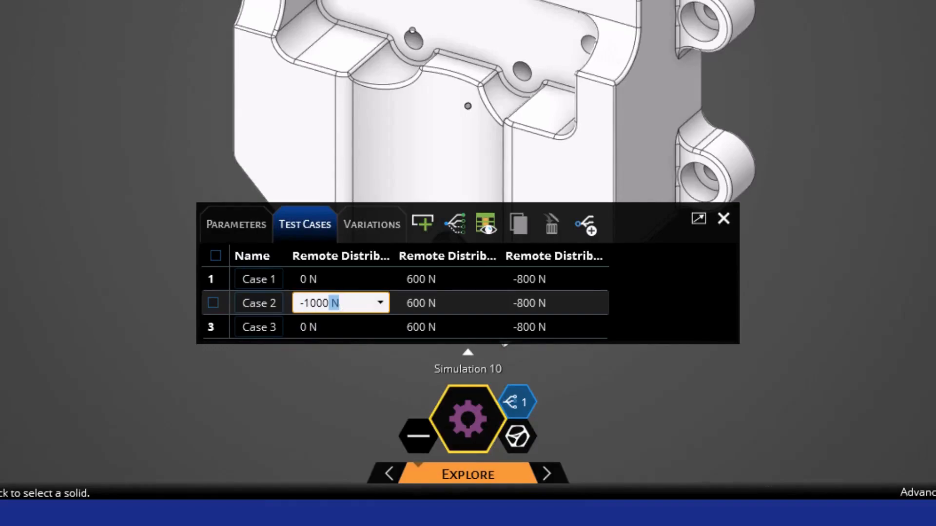
pyautogui.click(429, 303)
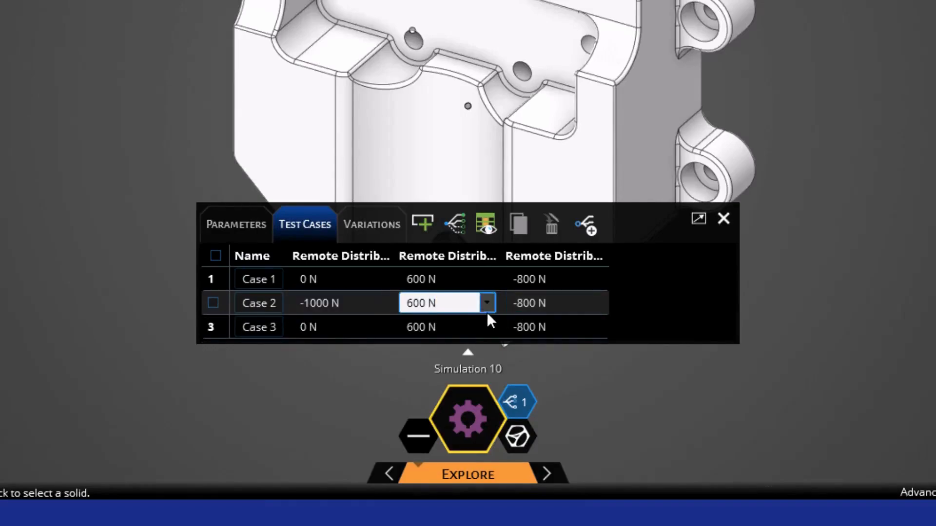
pyautogui.click(476, 297)
pyautogui.write('a')
pyautogui.hotkey('ctrl', 'a')
pyautogui.write('0')
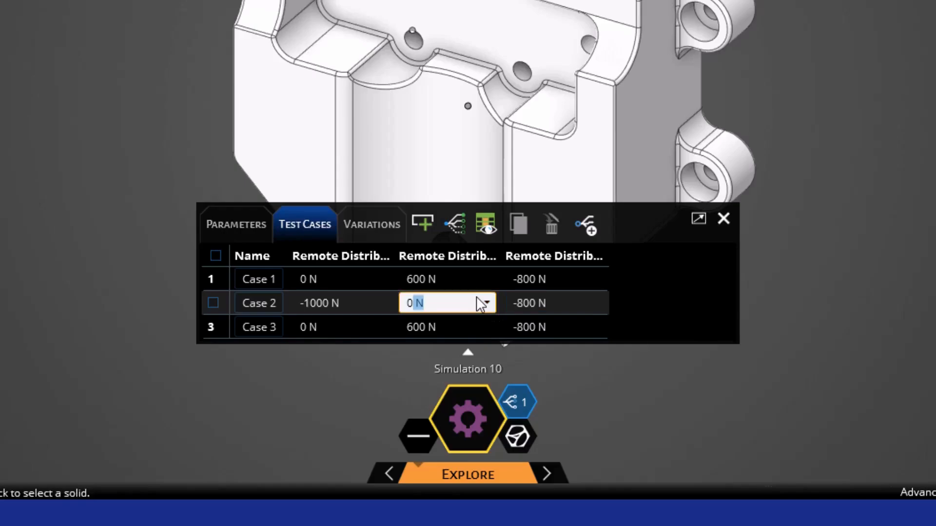
pyautogui.press('Return')
pyautogui.click(523, 304)
pyautogui.write('0')
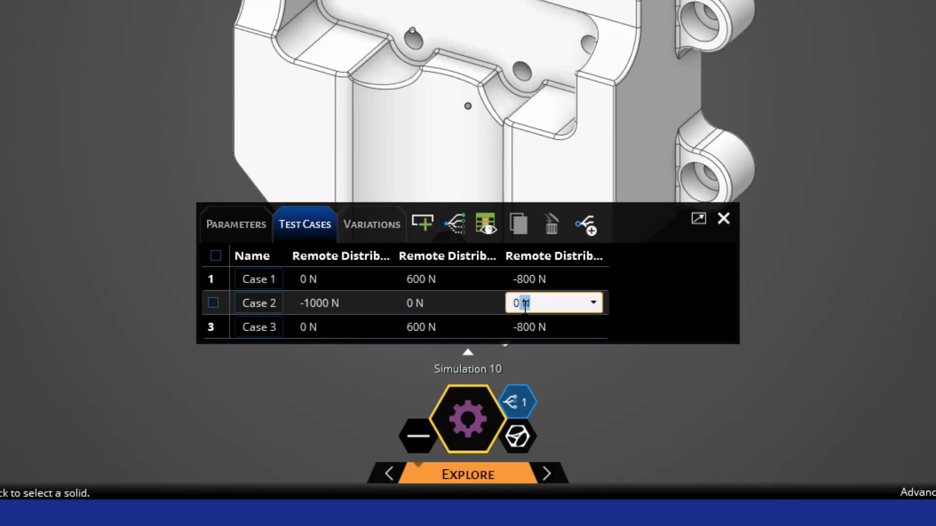
# Set Case 3's remote force components to 1000 N, 0 N and 0 N
pyautogui.click(329, 328)
pyautogui.write('1000')
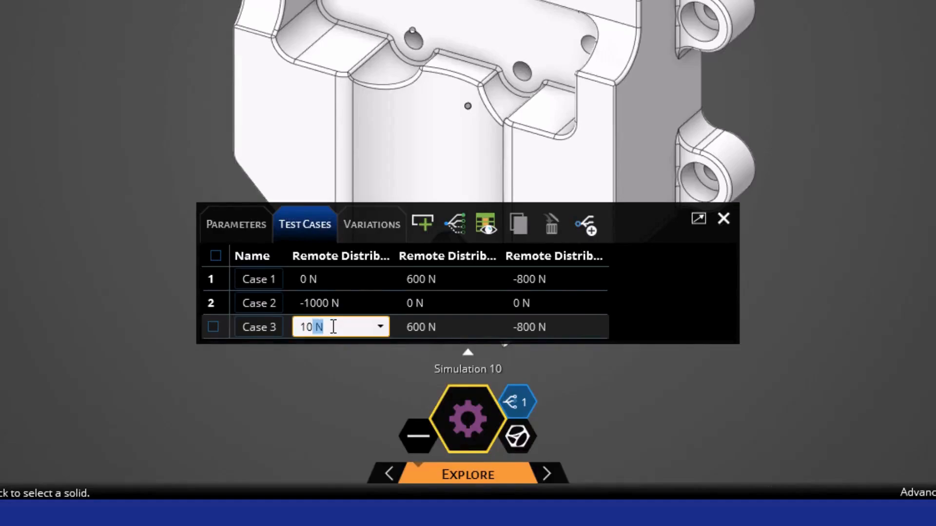
pyautogui.click(438, 328)
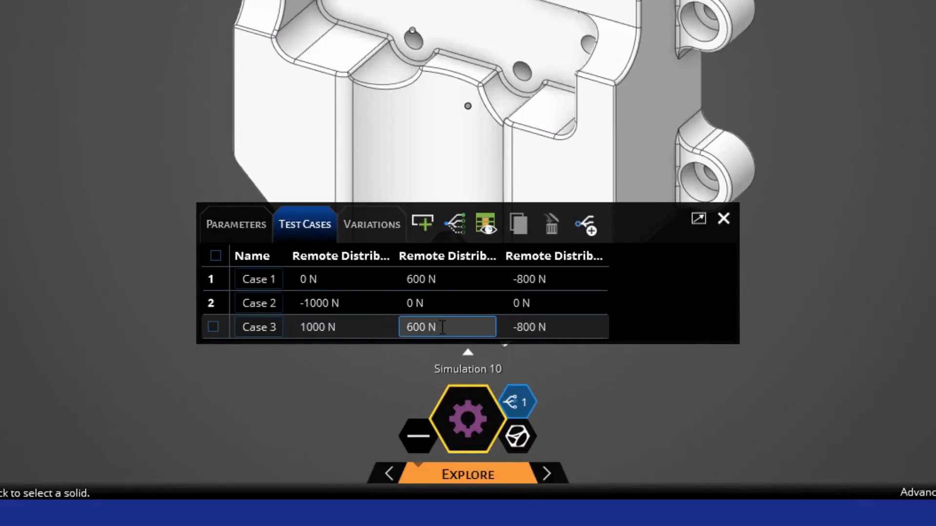
pyautogui.write('0')
pyautogui.click(534, 331)
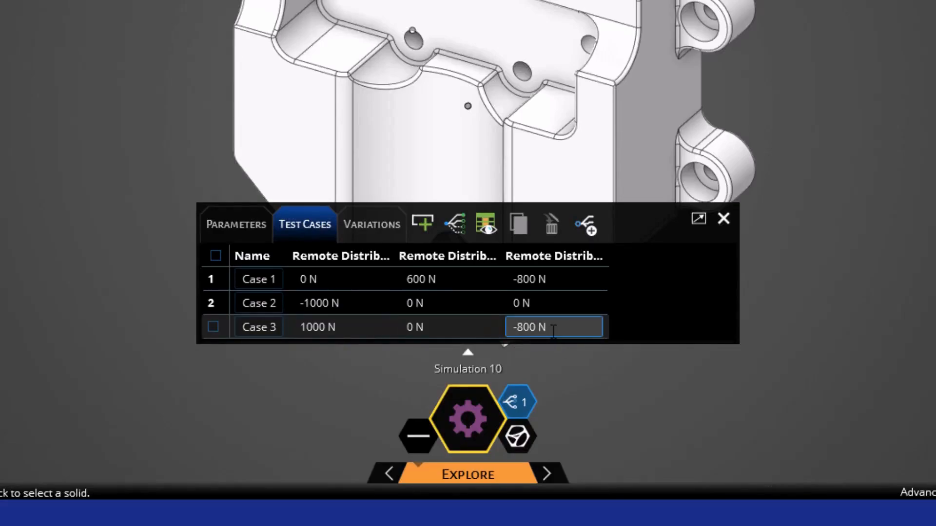
pyautogui.write('0')
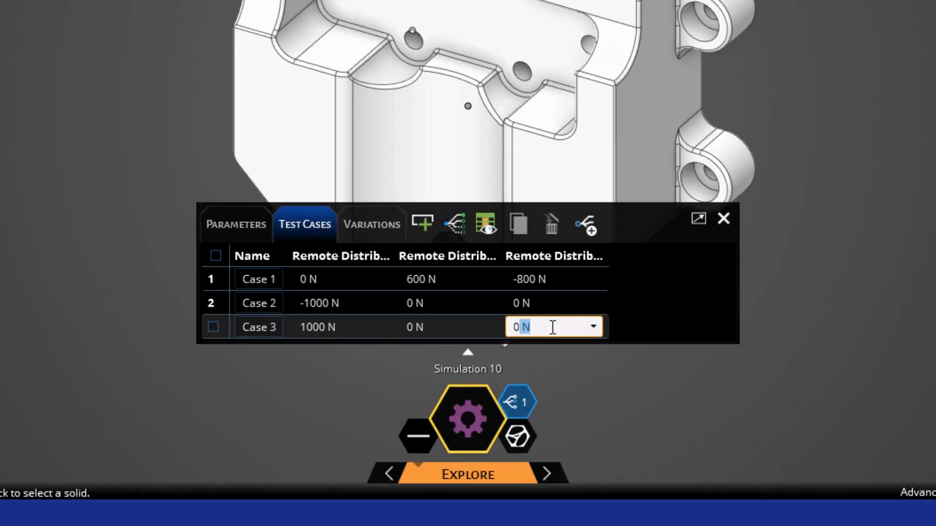
pyautogui.click(654, 308)
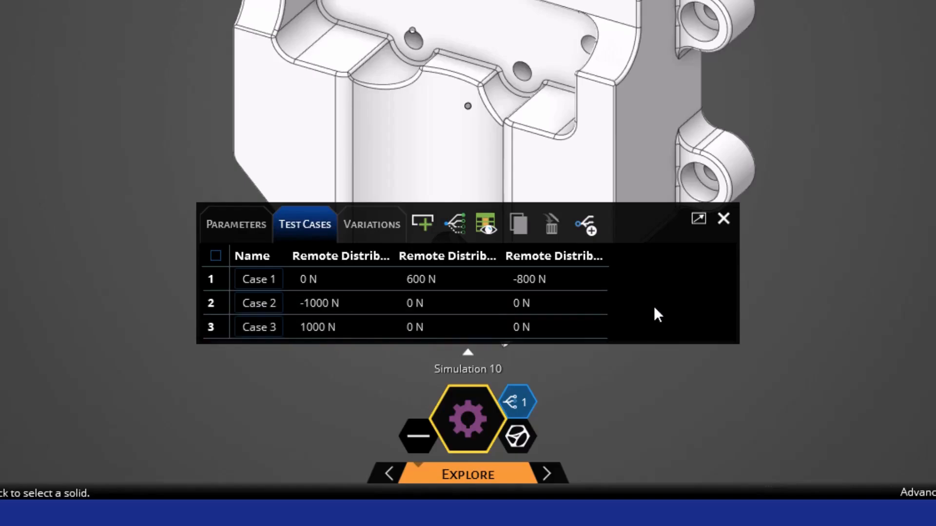
# Rename Case 2 to Lateral and Case 3 to Lateral2, and close the test cases panel
pyautogui.click(247, 306)
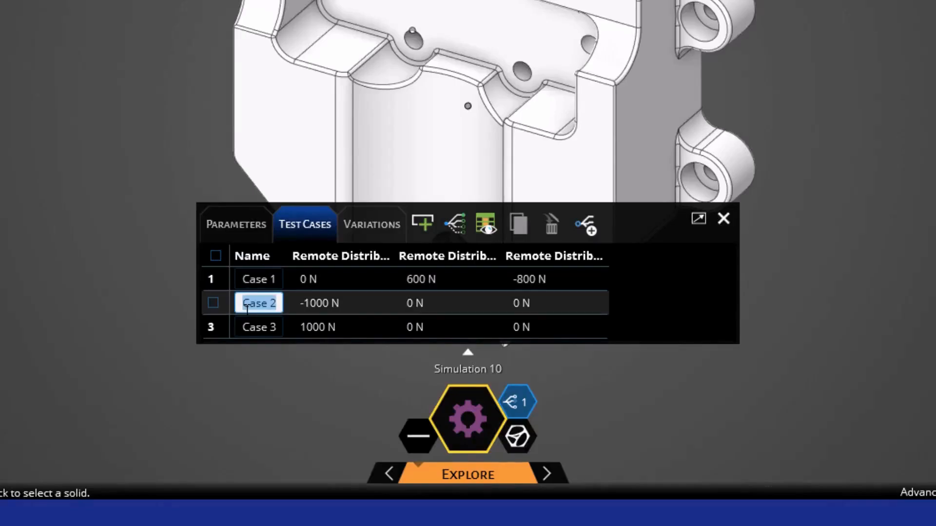
pyautogui.write('Lateral')
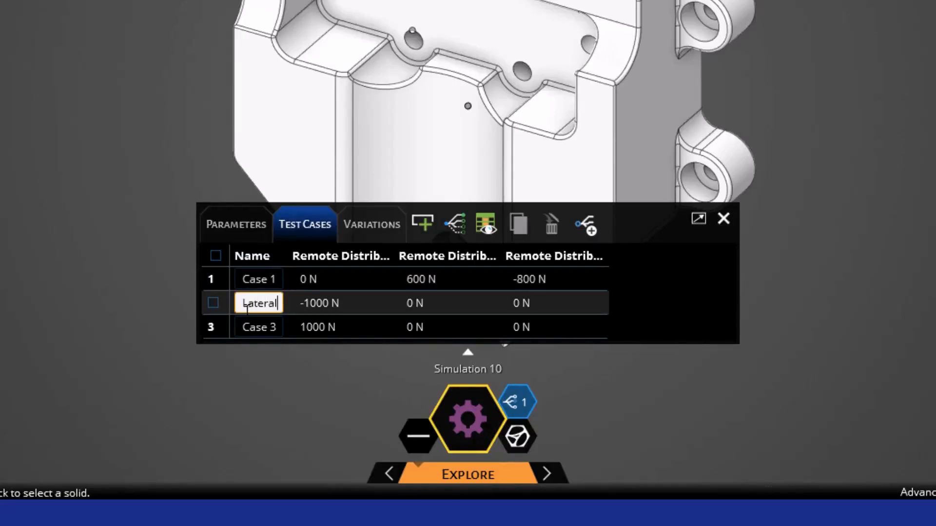
pyautogui.click(263, 327)
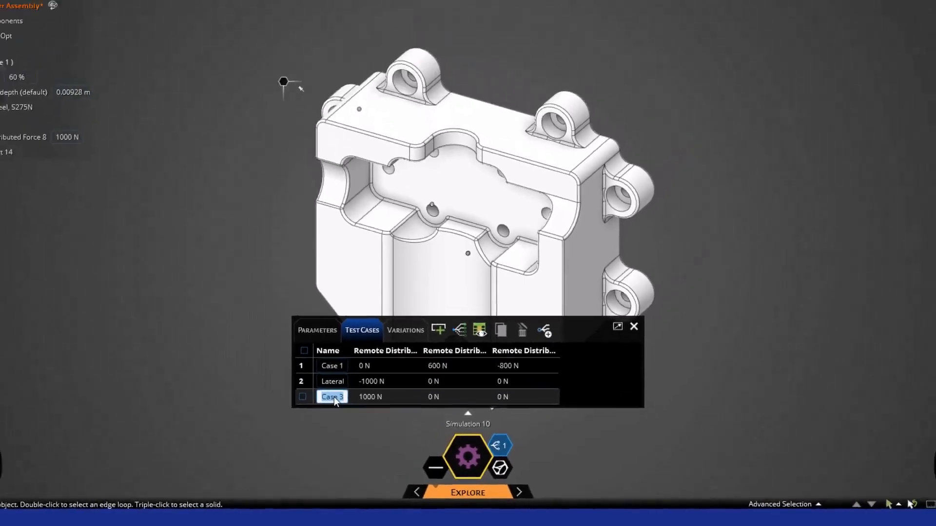
pyautogui.write('Lateral2')
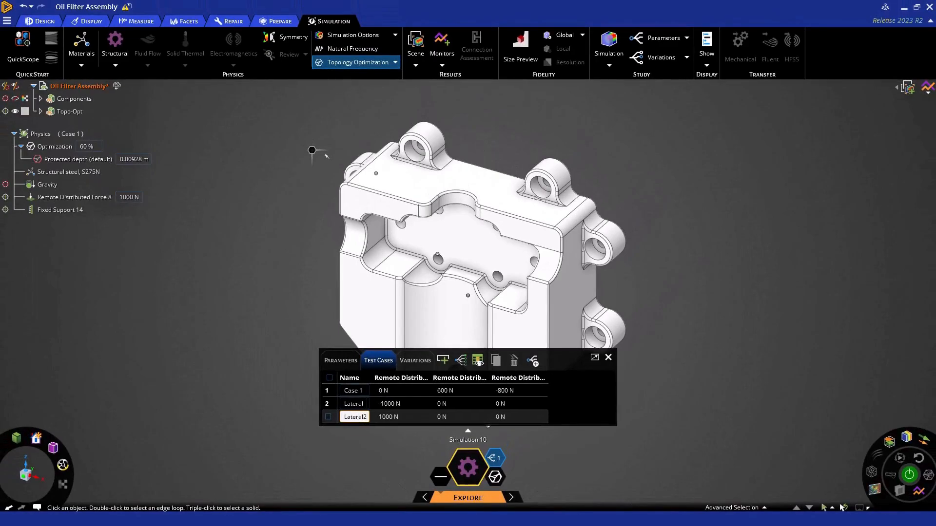
pyautogui.press('Return')
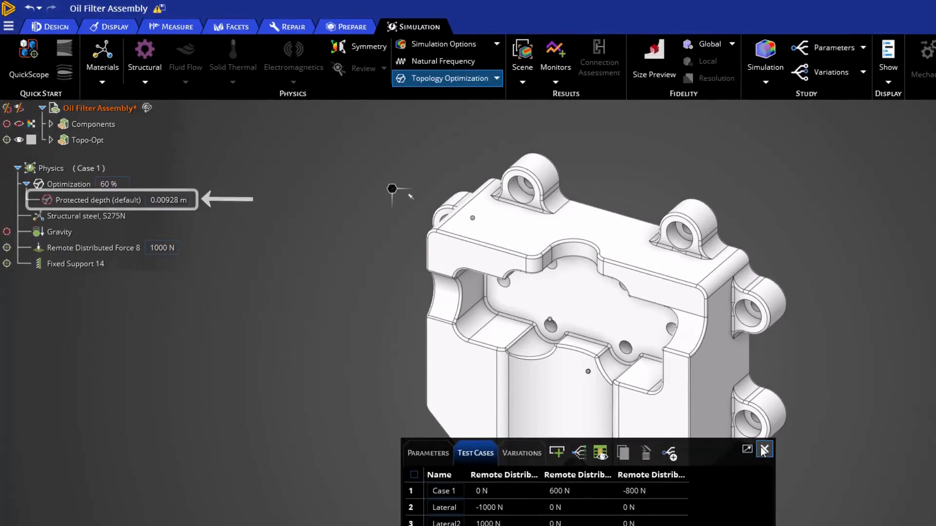
pyautogui.click(764, 451)
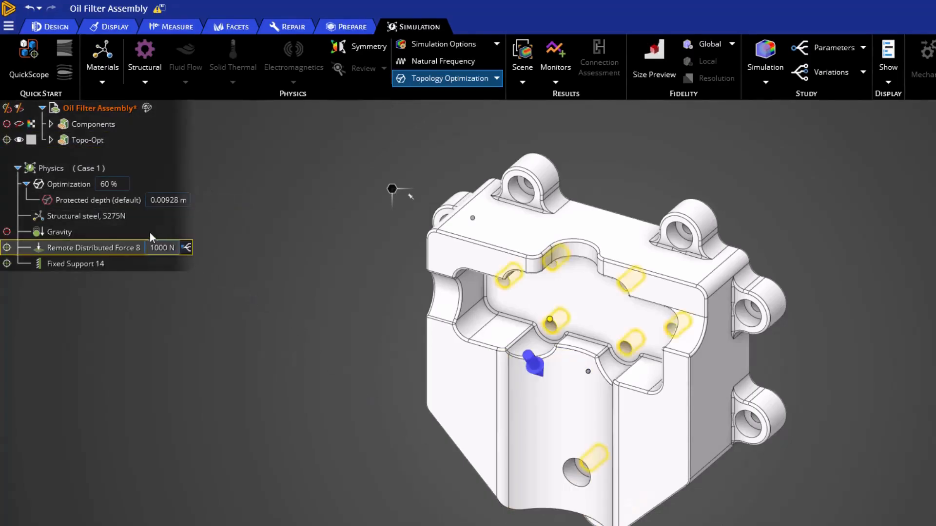
# Set the optimization's default protected depth to 0.005 m
pyautogui.click(123, 205)
pyautogui.moveTo(290, 383); pyautogui.dragTo(305, 374, button='middle')
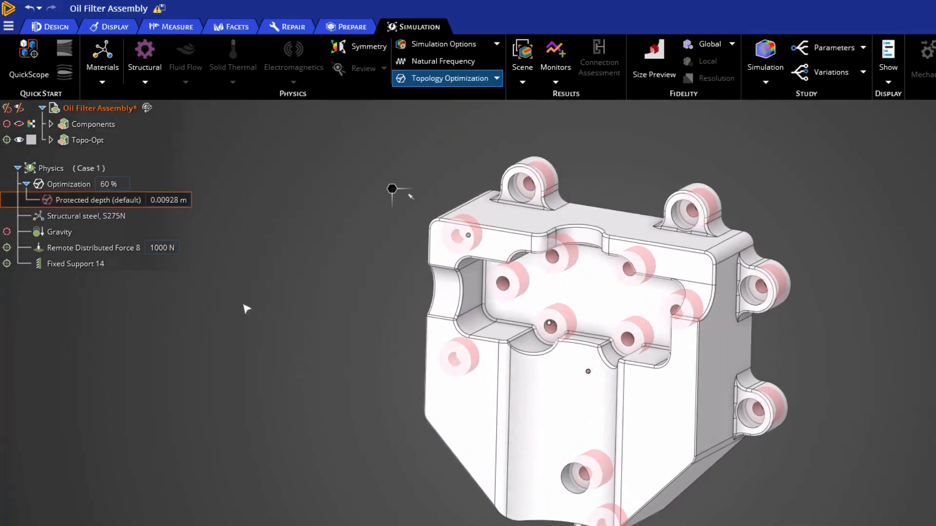
pyautogui.click(176, 201)
pyautogui.write('.00')
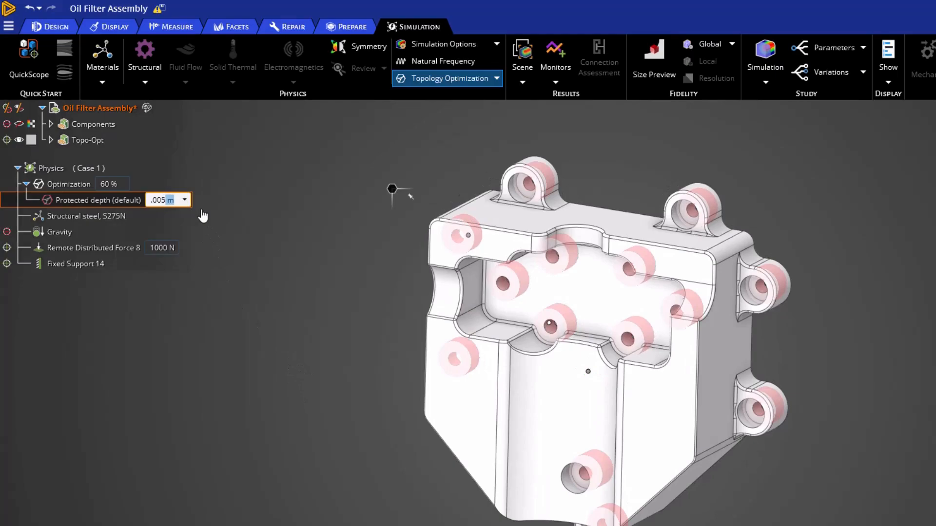
pyautogui.write('5')
pyautogui.press('Return')
# Set the optimization's default protected depth to 0.015 m
pyautogui.click(170, 200)
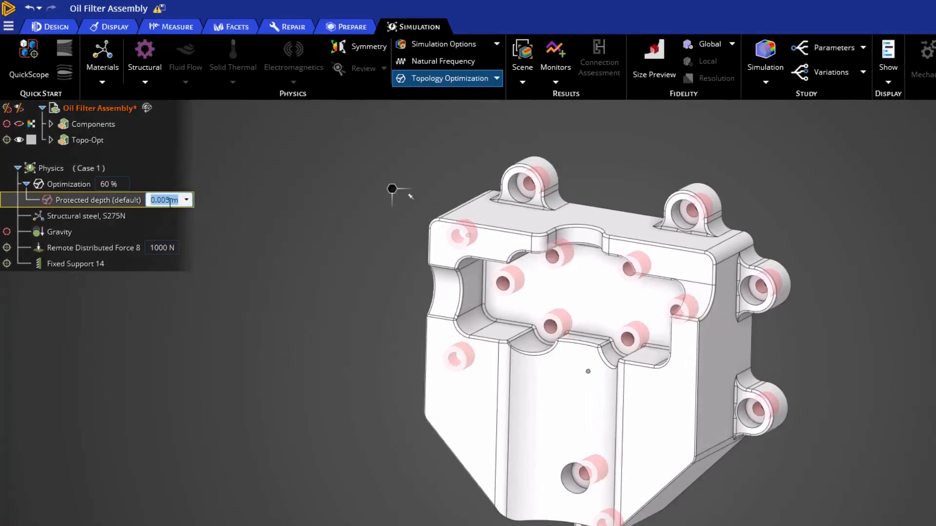
pyautogui.write('.015')
pyautogui.press('Return')
# Set the optimization's default protected depth to 0.01 m
pyautogui.click(161, 201)
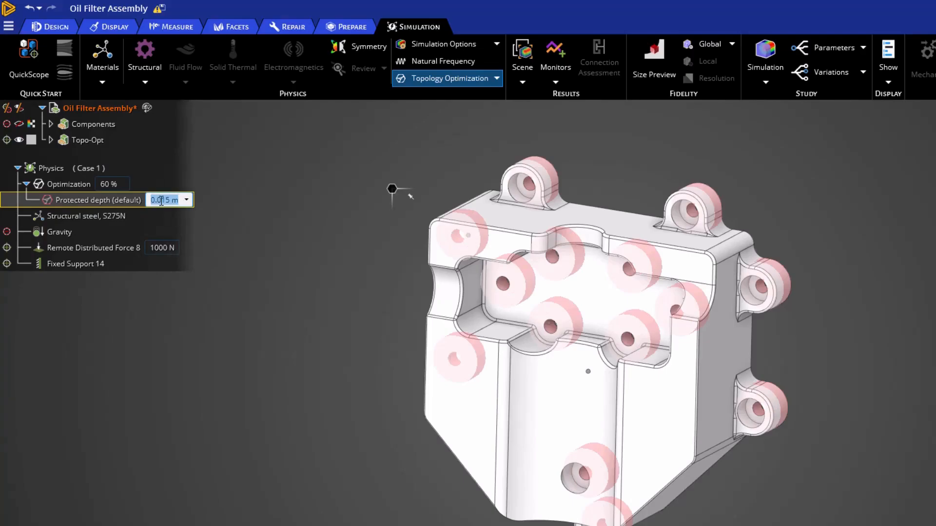
pyautogui.write('0.01')
pyautogui.press('Return')
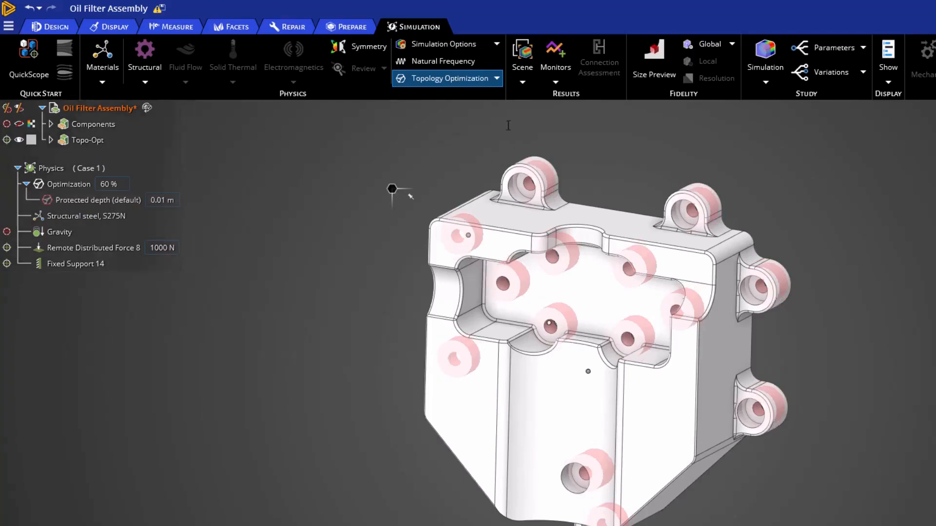
pyautogui.click(496, 78)
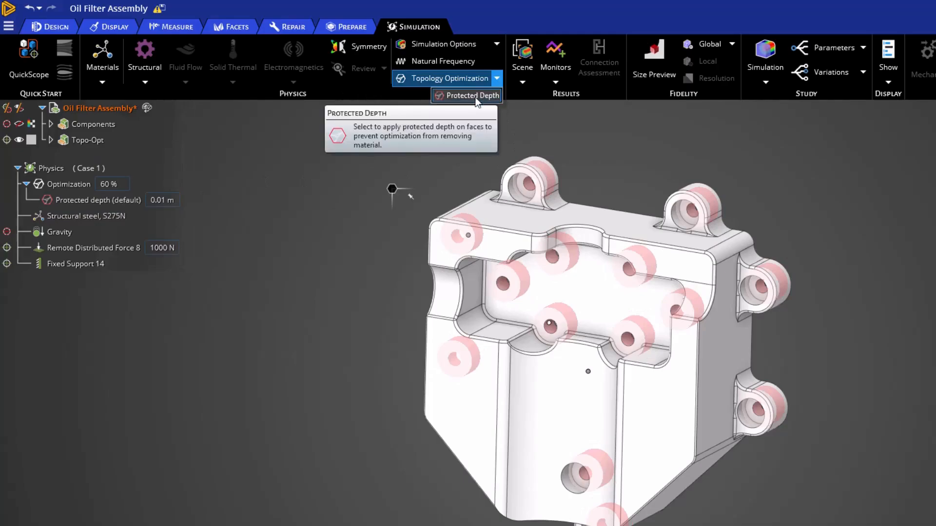
pyautogui.click(472, 96)
pyautogui.moveTo(894, 427)
pyautogui.mouseDown(button='middle')
pyautogui.moveTo(856, 405)
pyautogui.moveTo(814, 405)
pyautogui.moveTo(836, 453)
pyautogui.moveTo(674, 419)
pyautogui.moveTo(874, 441)
pyautogui.moveTo(896, 433)
pyautogui.mouseUp(button='middle')
pyautogui.click(674, 418)
pyautogui.moveTo(682, 265); pyautogui.dragTo(746, 256, button='middle')
pyautogui.click(675, 197)
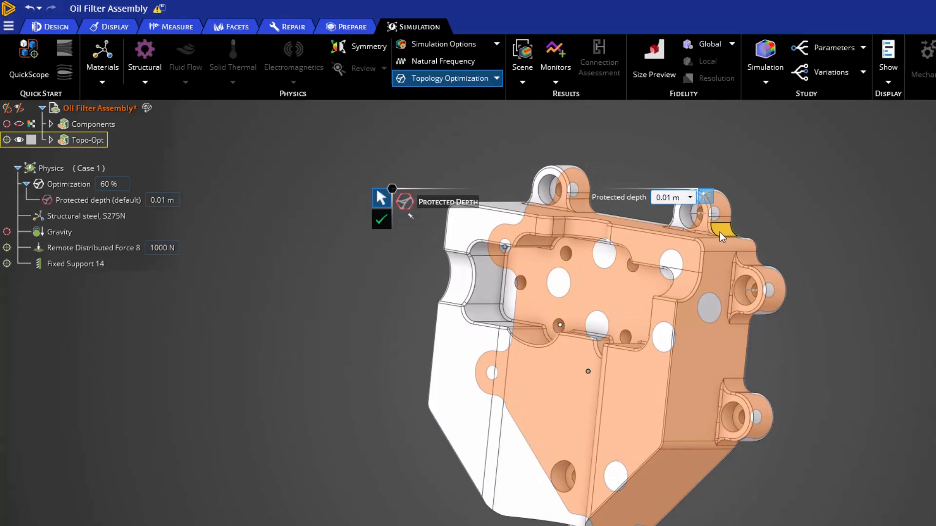
pyautogui.press('Escape')
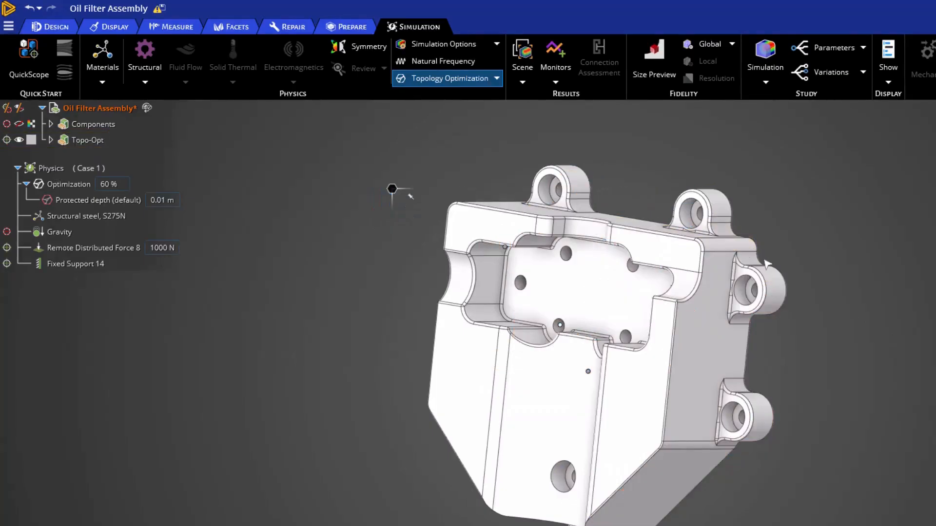
# Start solving the topology optimization simulation
pyautogui.moveTo(764, 258); pyautogui.dragTo(764, 260, button='middle')
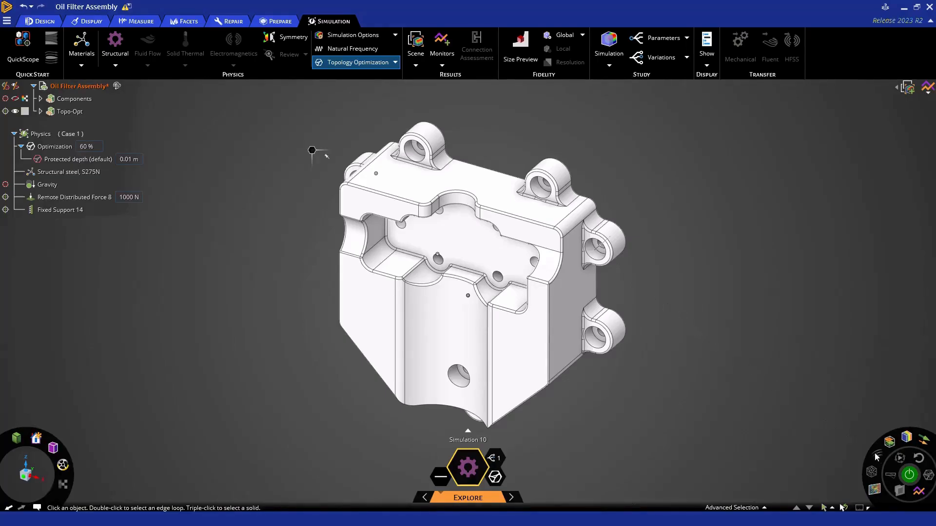
pyautogui.click(905, 475)
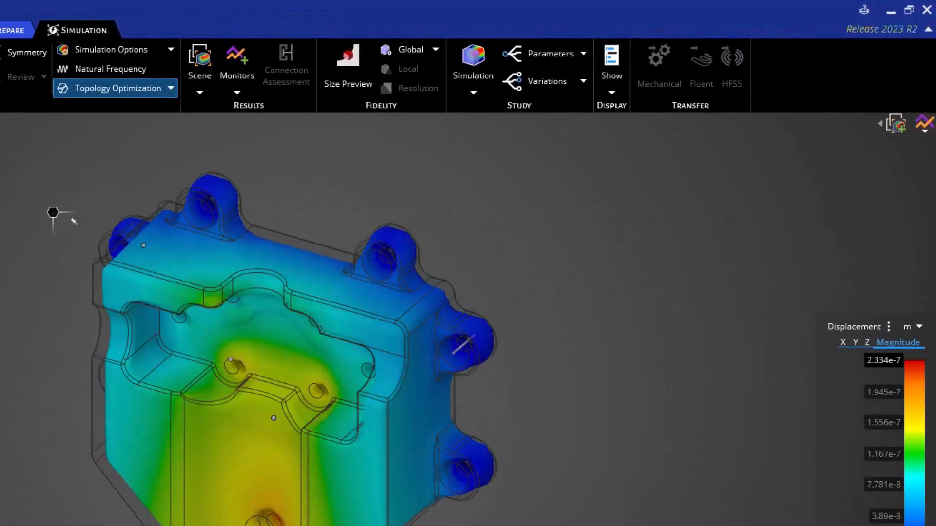
# Add a Mass monitor for the optimization and open its iteration details chart beside it
pyautogui.click(922, 127)
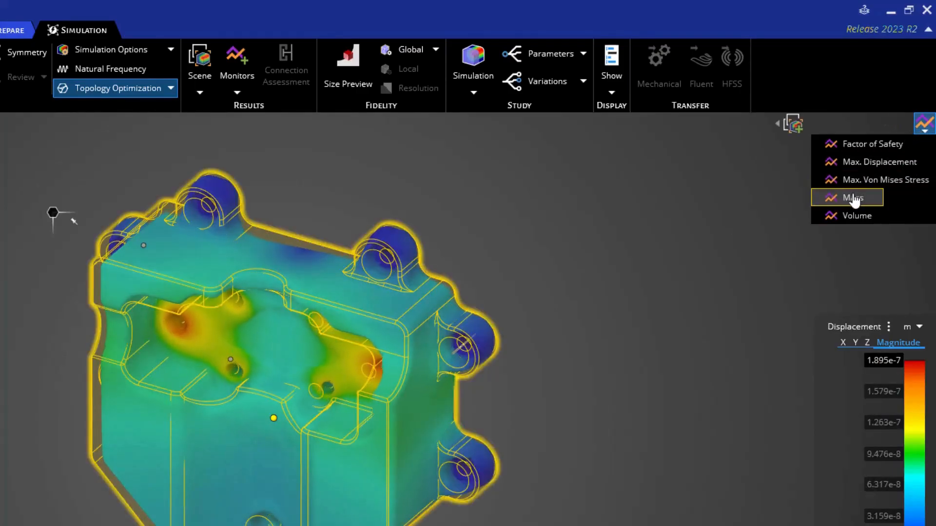
pyautogui.click(853, 199)
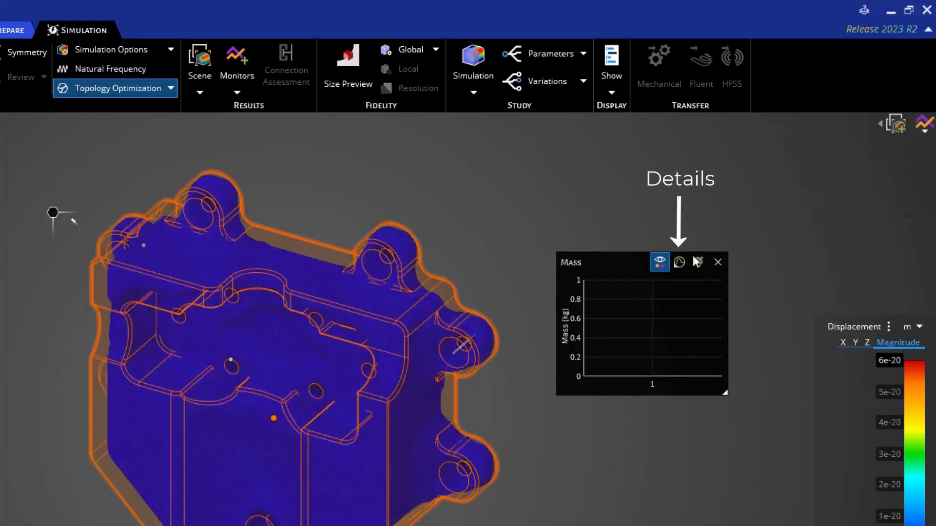
pyautogui.click(680, 263)
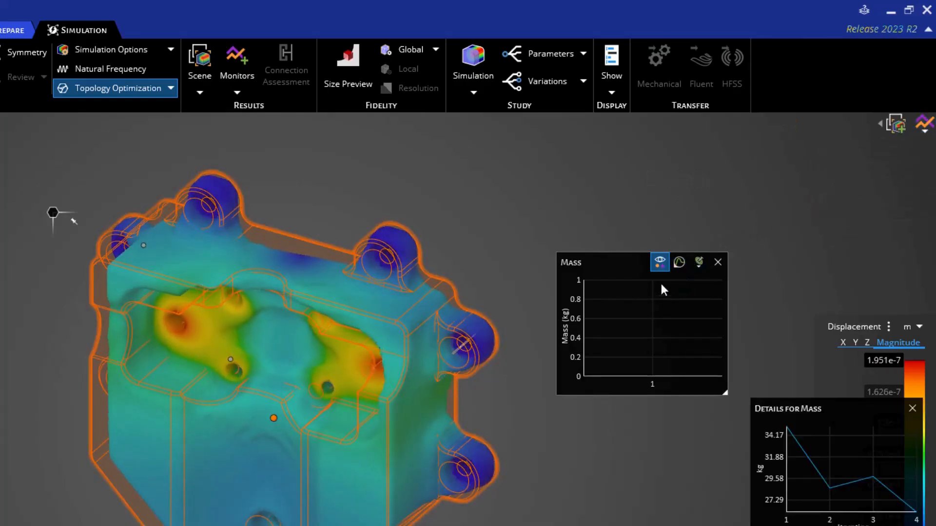
pyautogui.moveTo(797, 409); pyautogui.dragTo(607, 414)
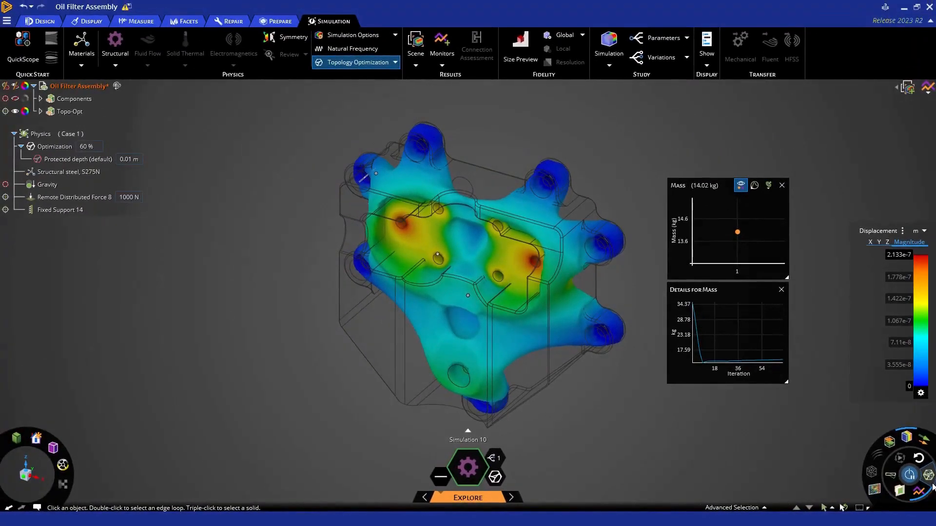
# Generate a faceted body from the optimized topology result
pyautogui.click(931, 485)
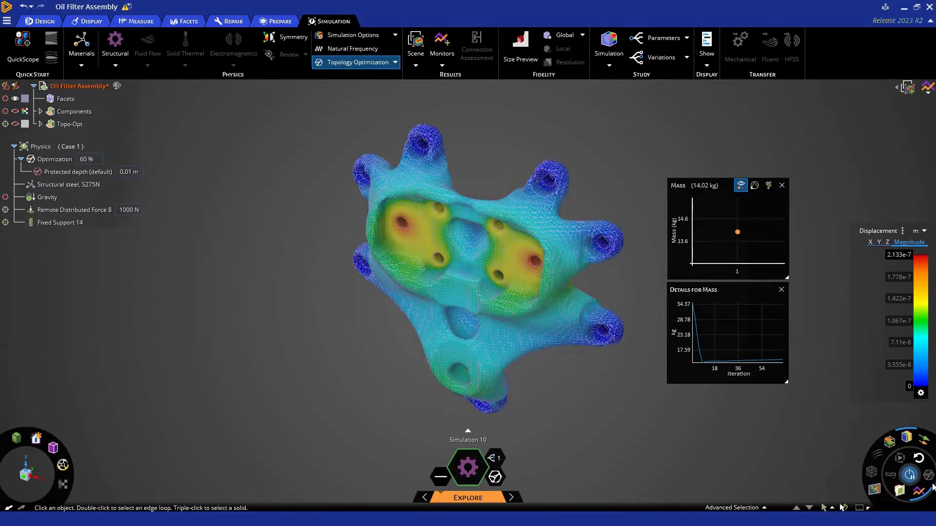